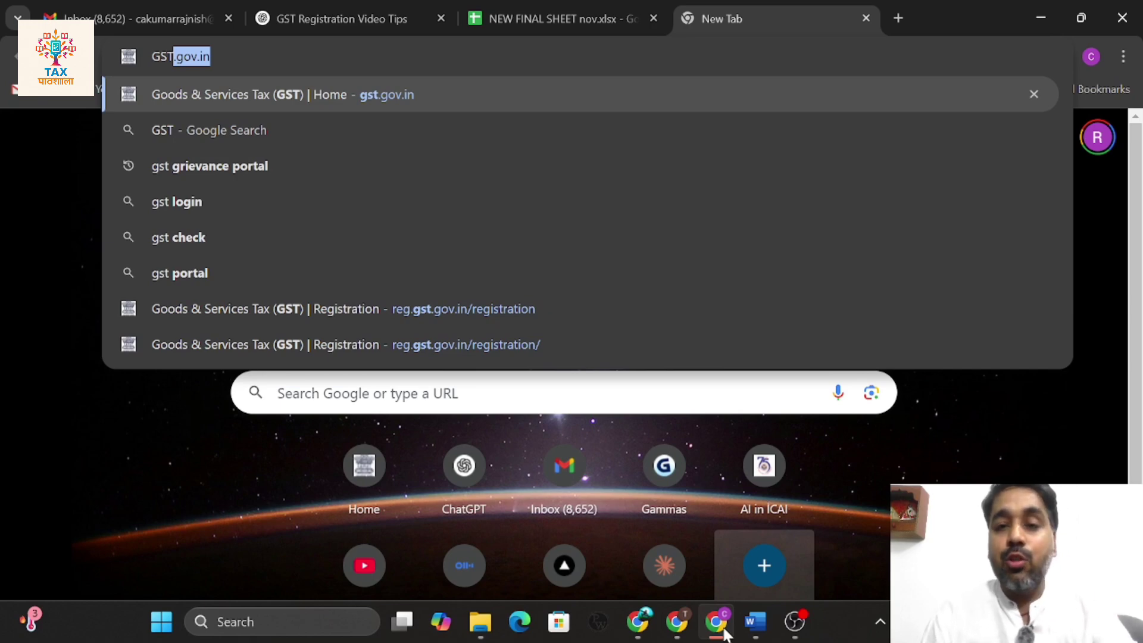
Load the gst.gov.in home page from the address bar suggestion.
key(Return)
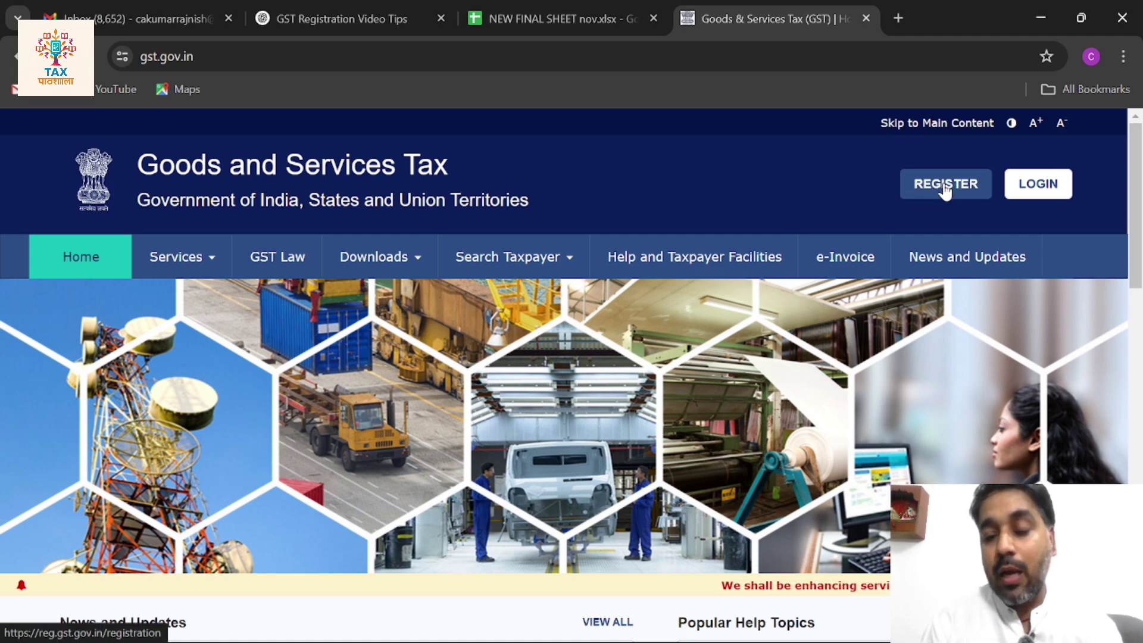
Log in to the taxpayer account using the saved credentials and the captcha characters.
click(1046, 185)
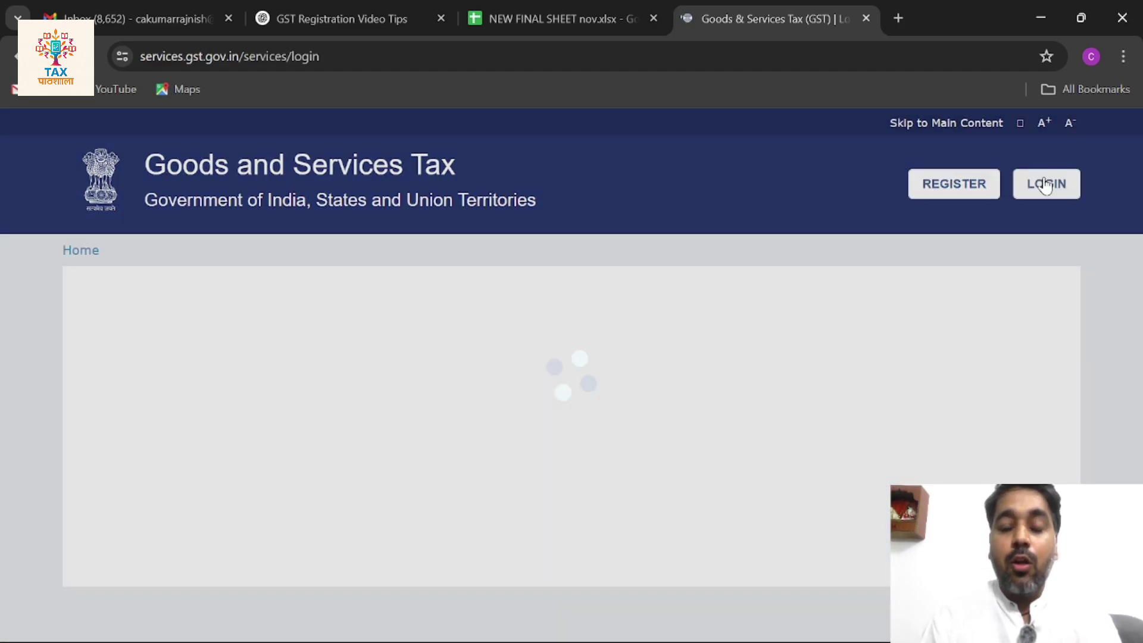
scroll(762, 291, down, 2)
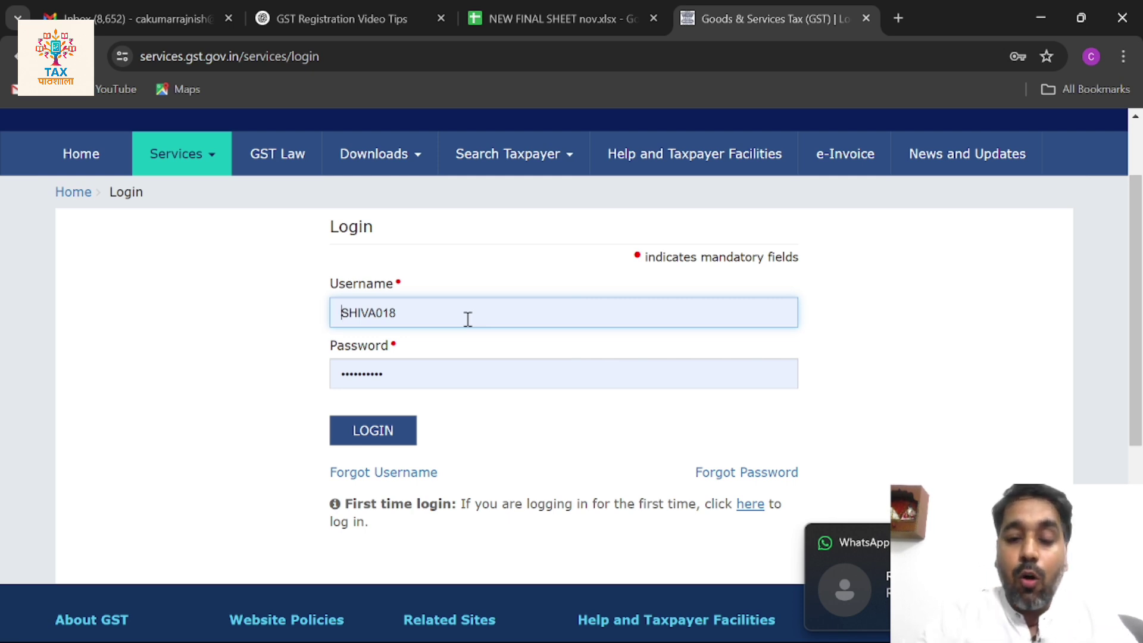
click(377, 439)
click(377, 436)
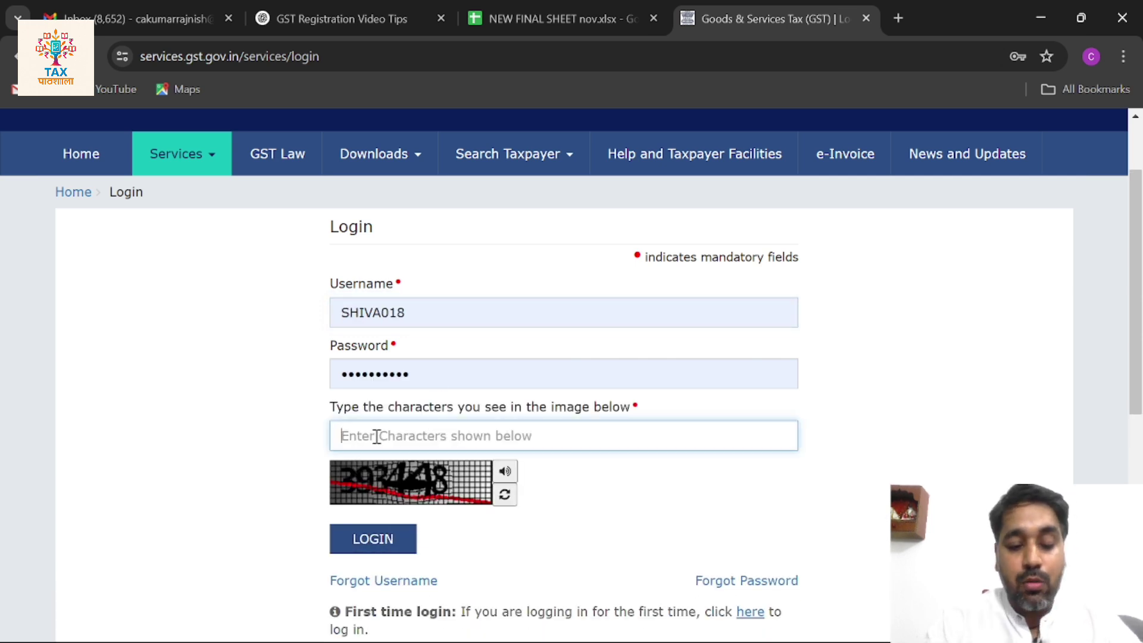
text(393448)
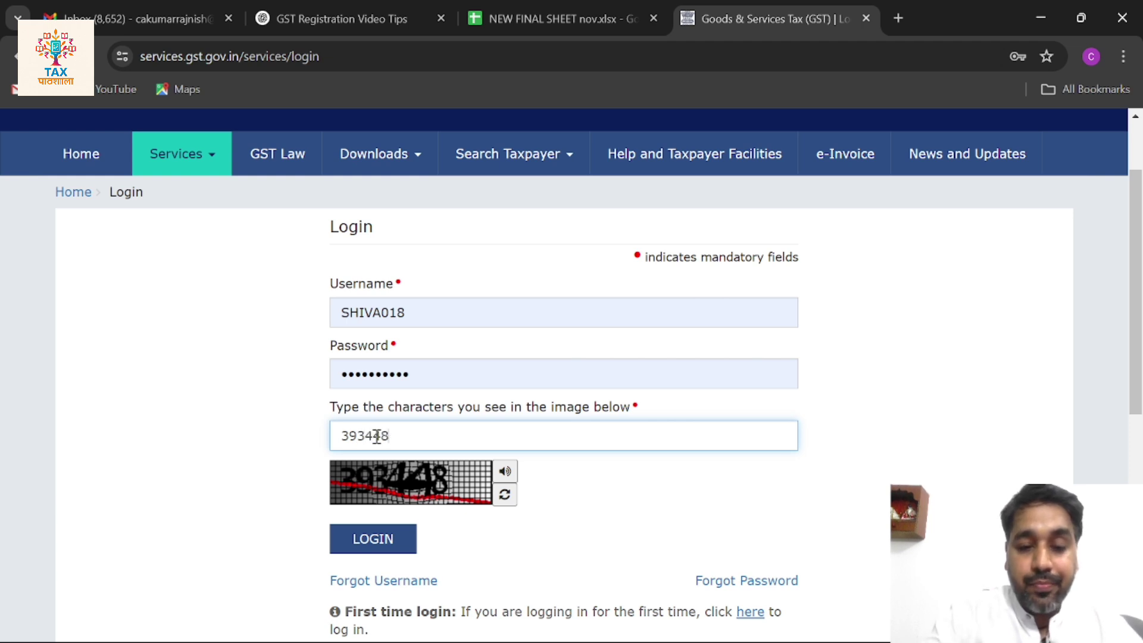
click(381, 547)
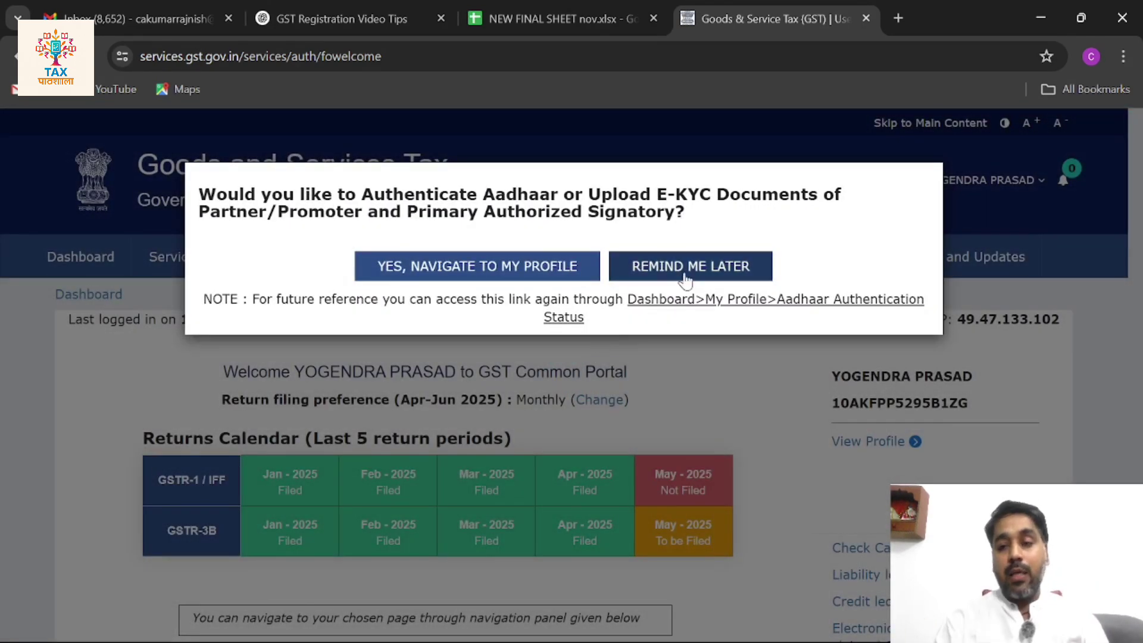
Postpone the Aadhaar authentication with Remind Me Later and bring up the Services > Returns links.
click(686, 279)
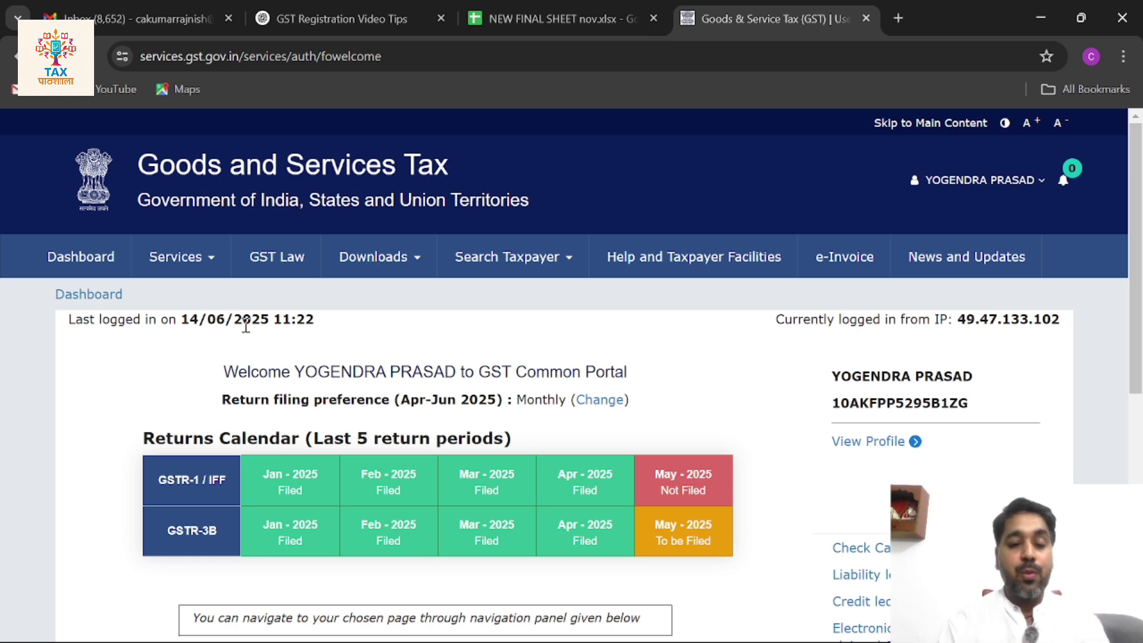
scroll(161, 362, down, 4)
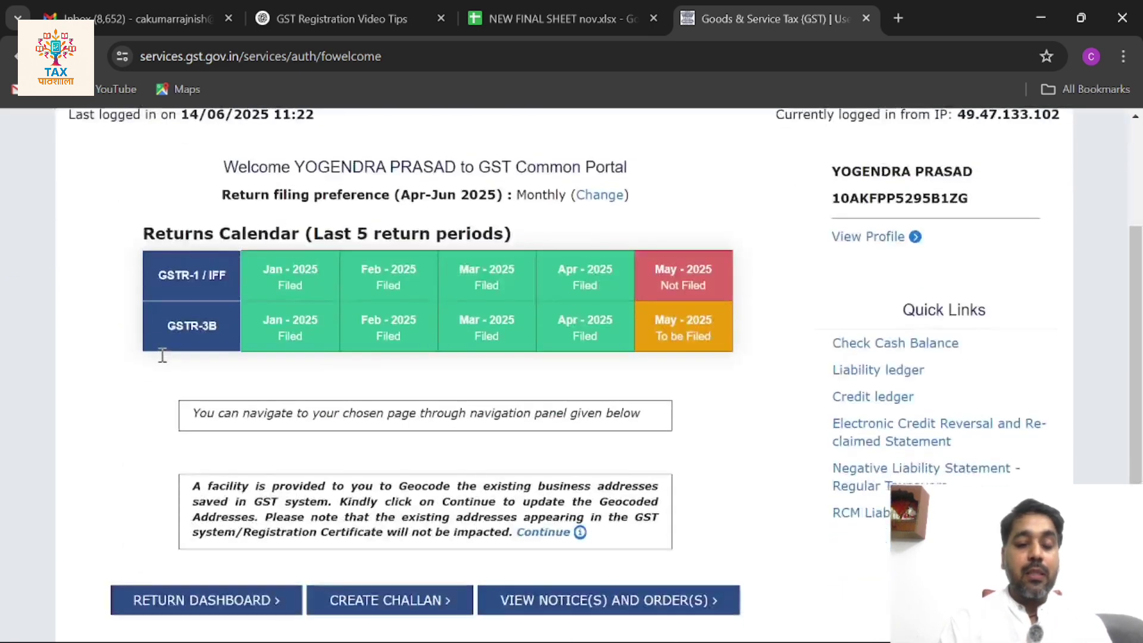
scroll(161, 362, up, 4)
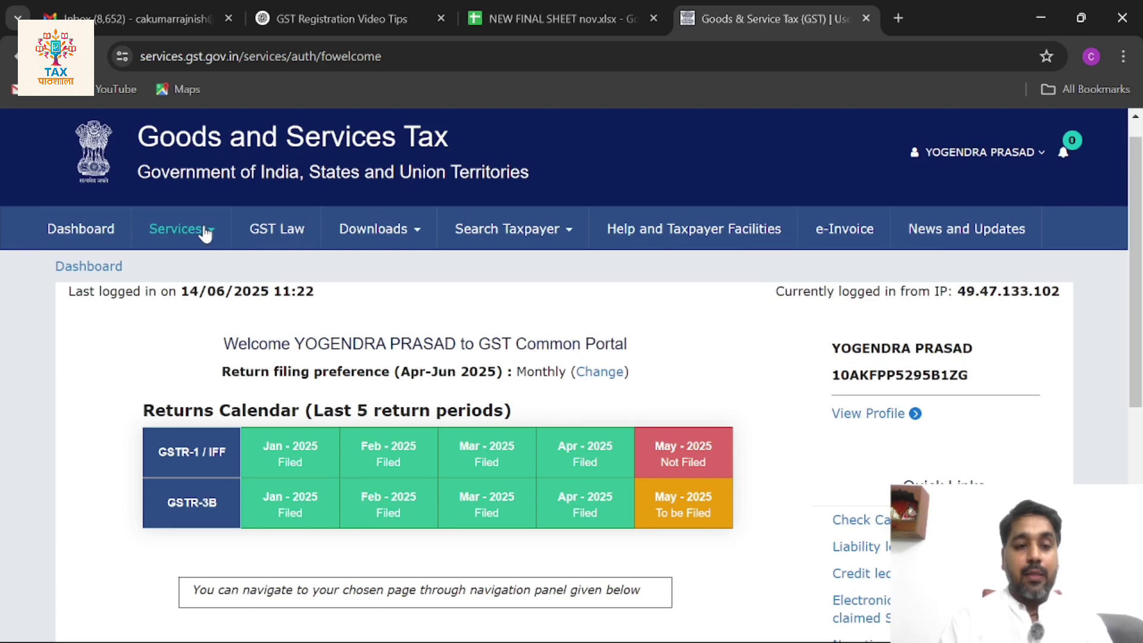
mouse_move(201, 231)
mouse_move(269, 273)
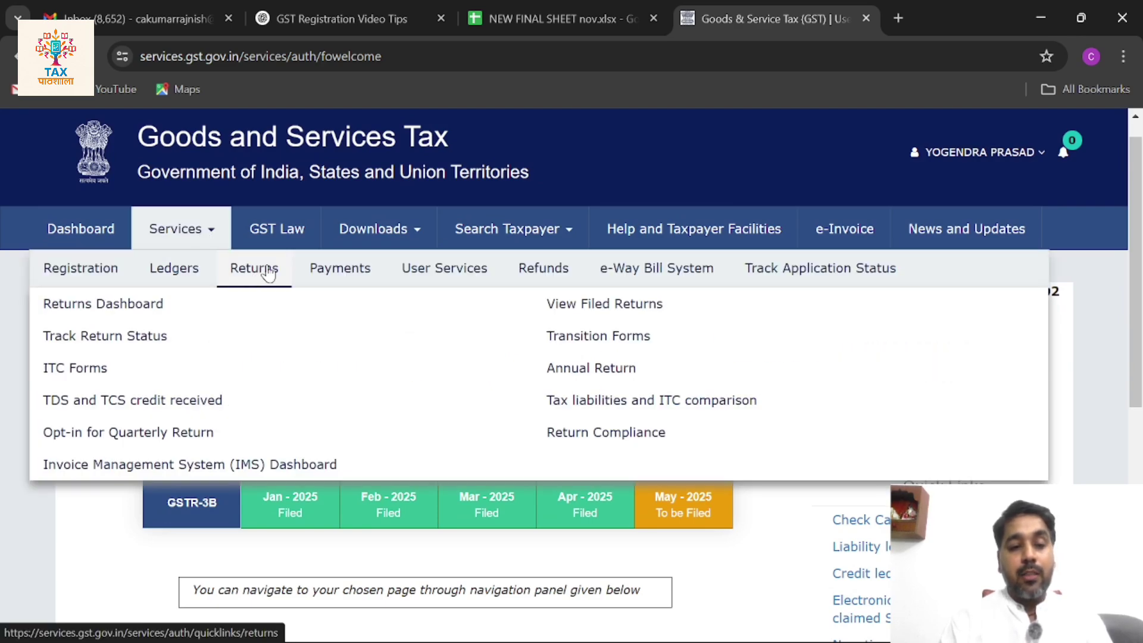
Open the Returns Dashboard and search returns for May, FY 2025-26 Quarter 1.
click(131, 310)
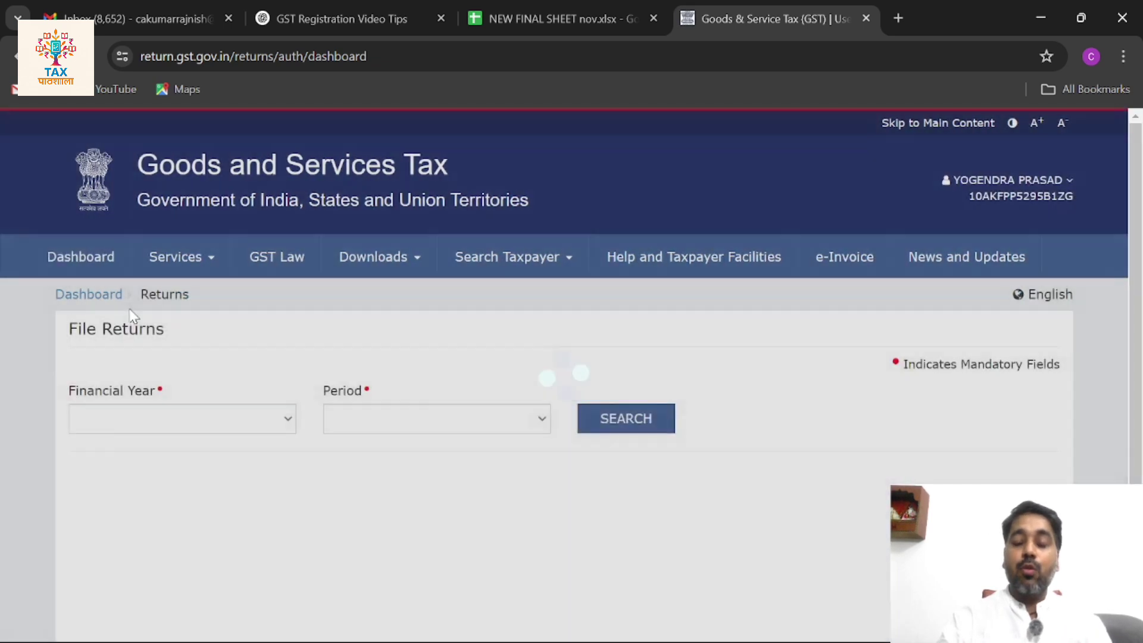
scroll(244, 327, down, 1)
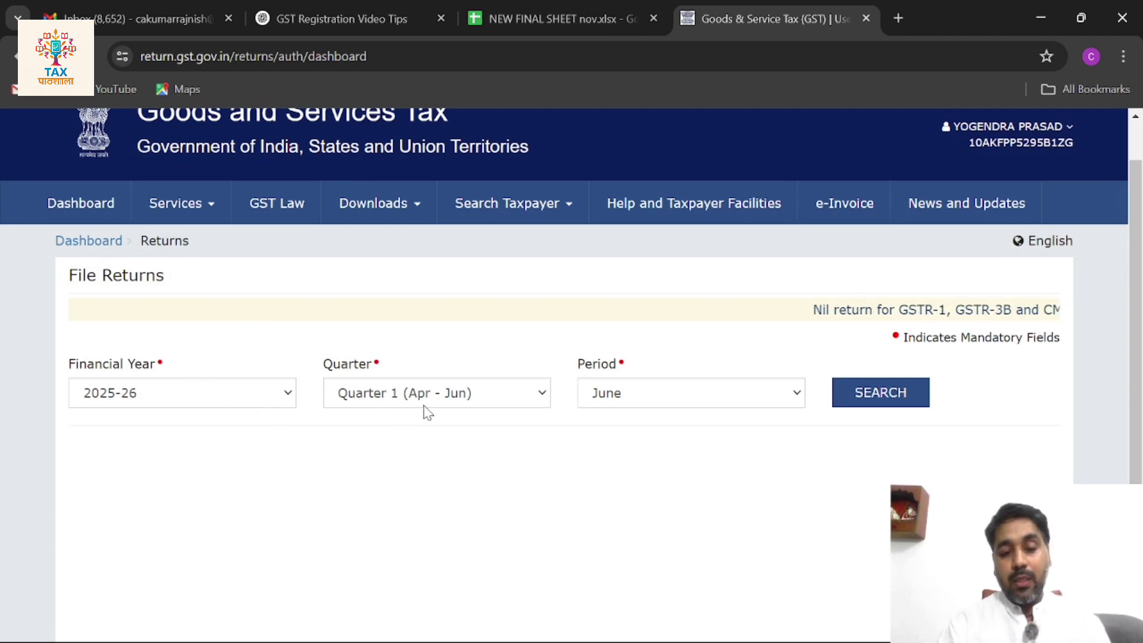
click(677, 392)
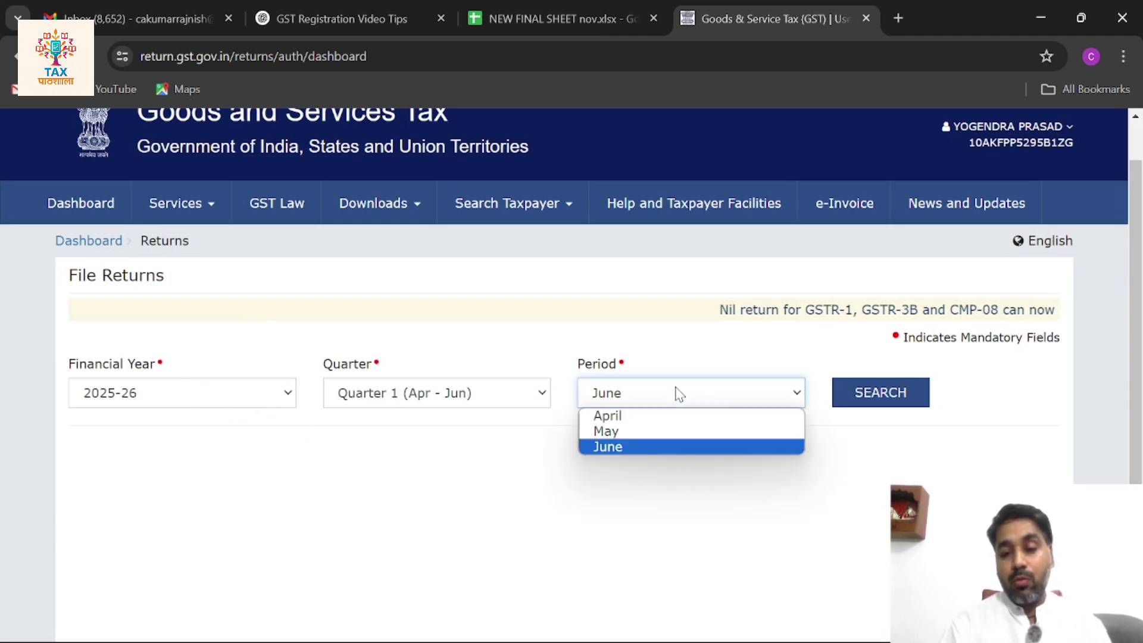
click(677, 431)
click(869, 406)
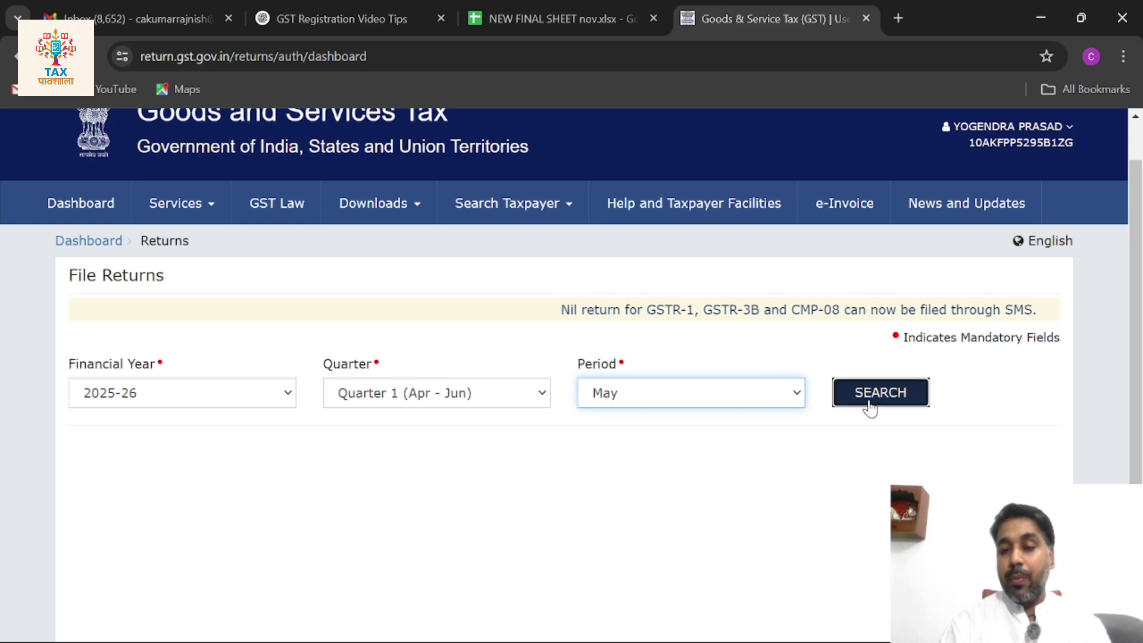
scroll(623, 456, down, 3)
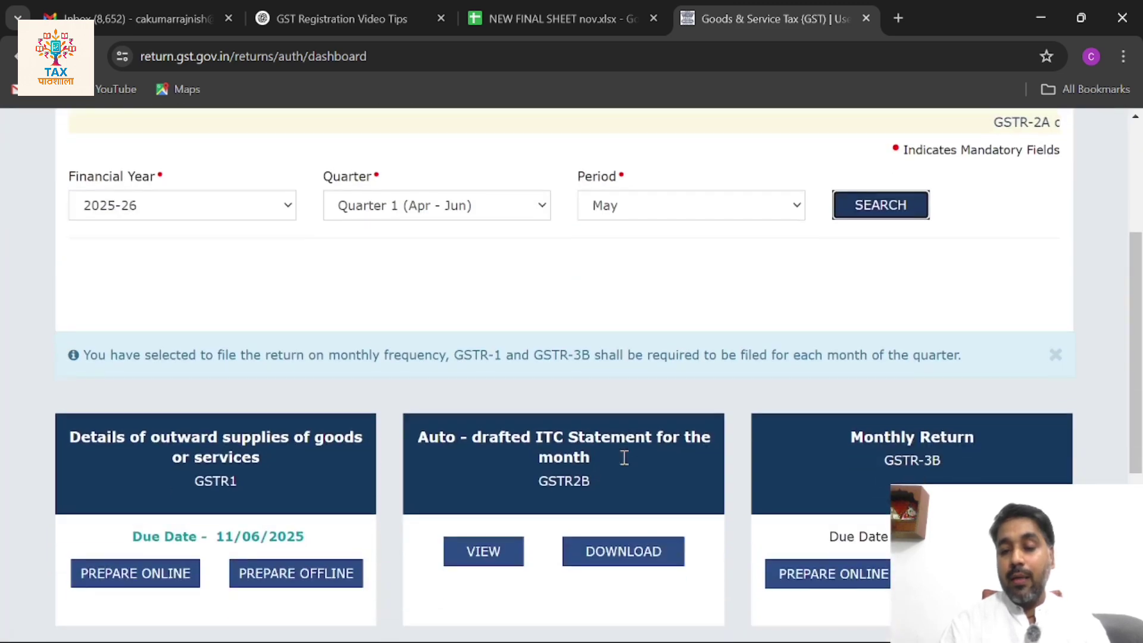
scroll(624, 457, down, 3)
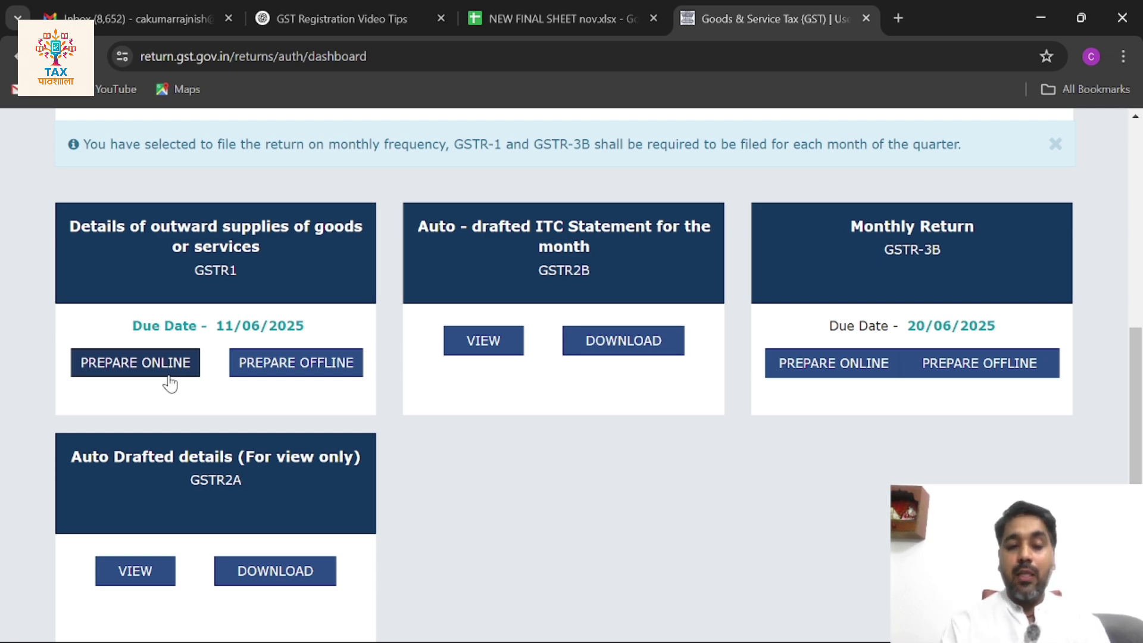
Prepare the May GSTR-1 online and tick File Nil GSTR-1.
click(186, 373)
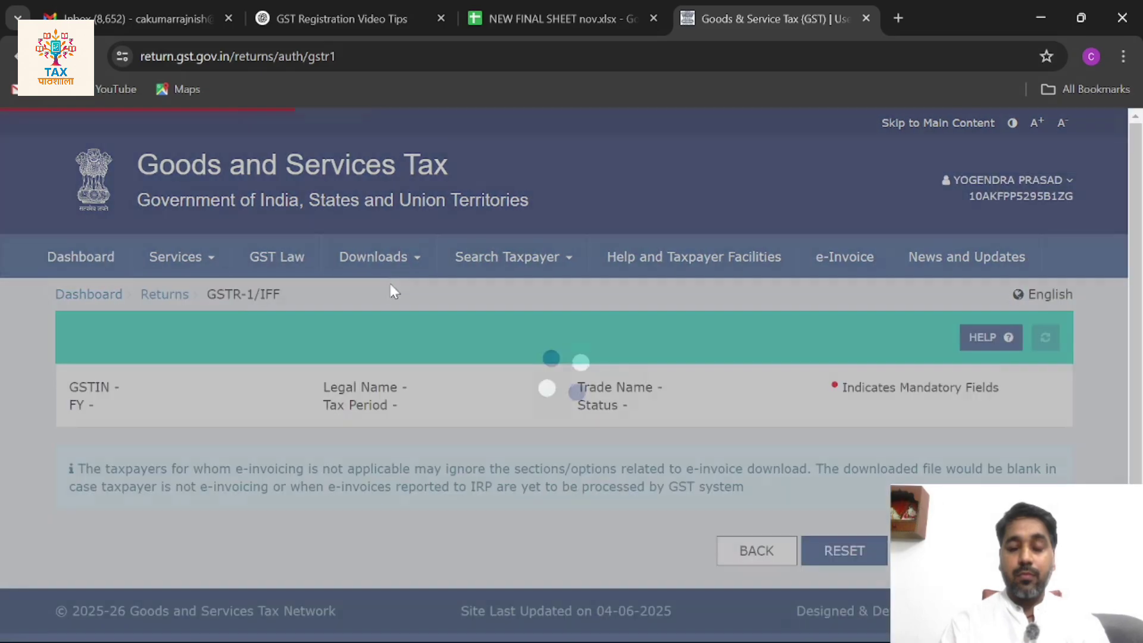
scroll(390, 284, down, 1)
scroll(391, 290, down, 5)
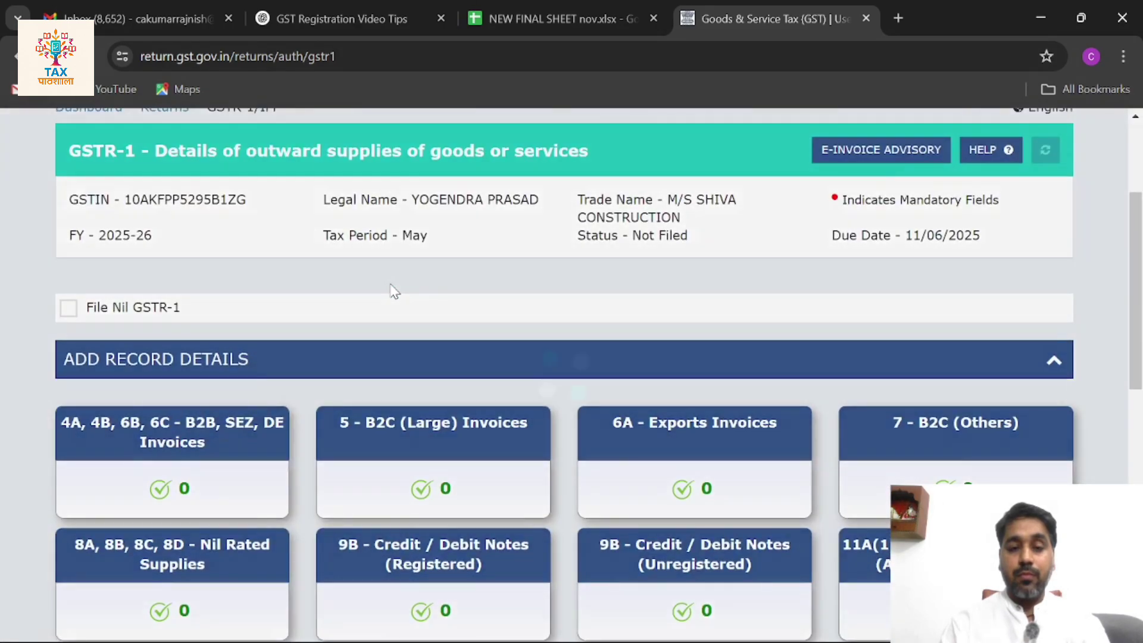
scroll(393, 292, down, 2)
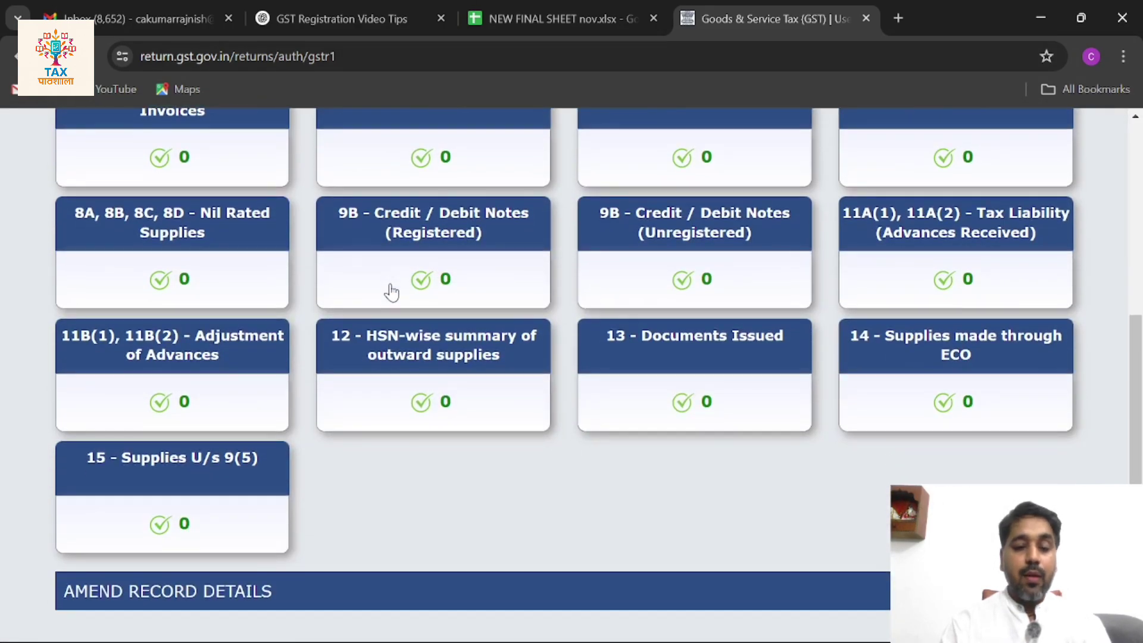
scroll(391, 292, down, 3)
scroll(393, 293, up, 7)
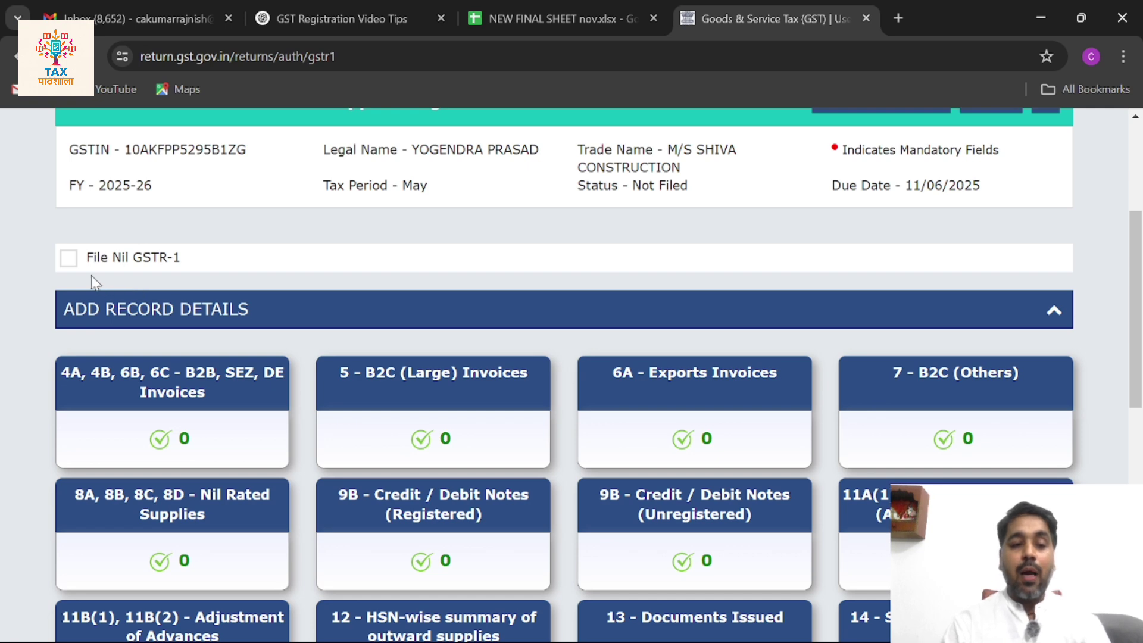
click(68, 262)
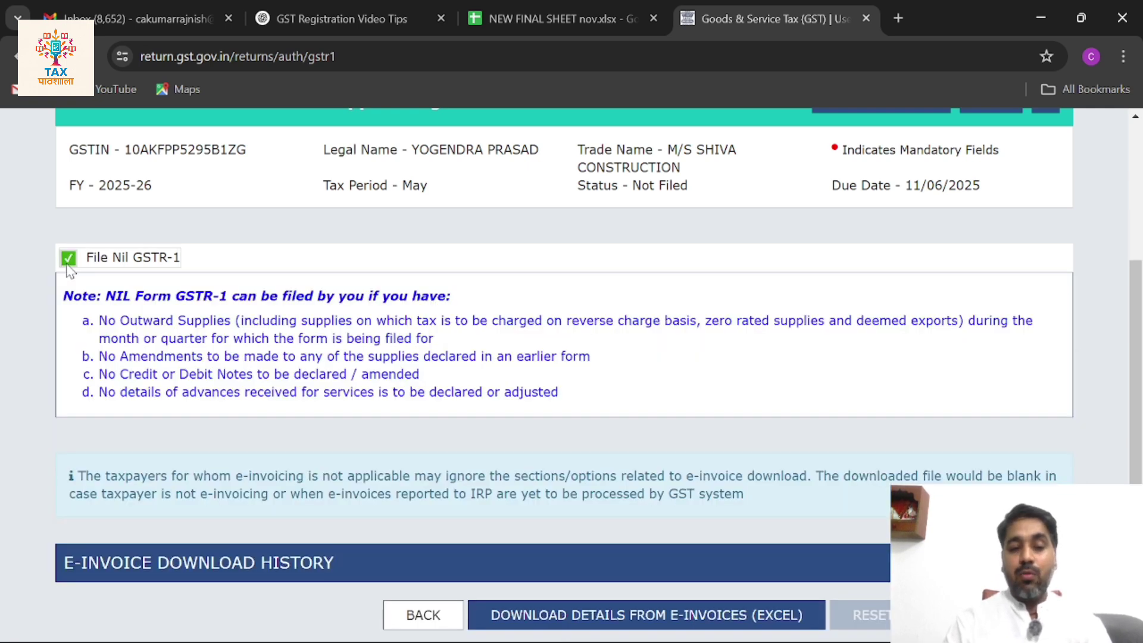
scroll(299, 337, down, 1)
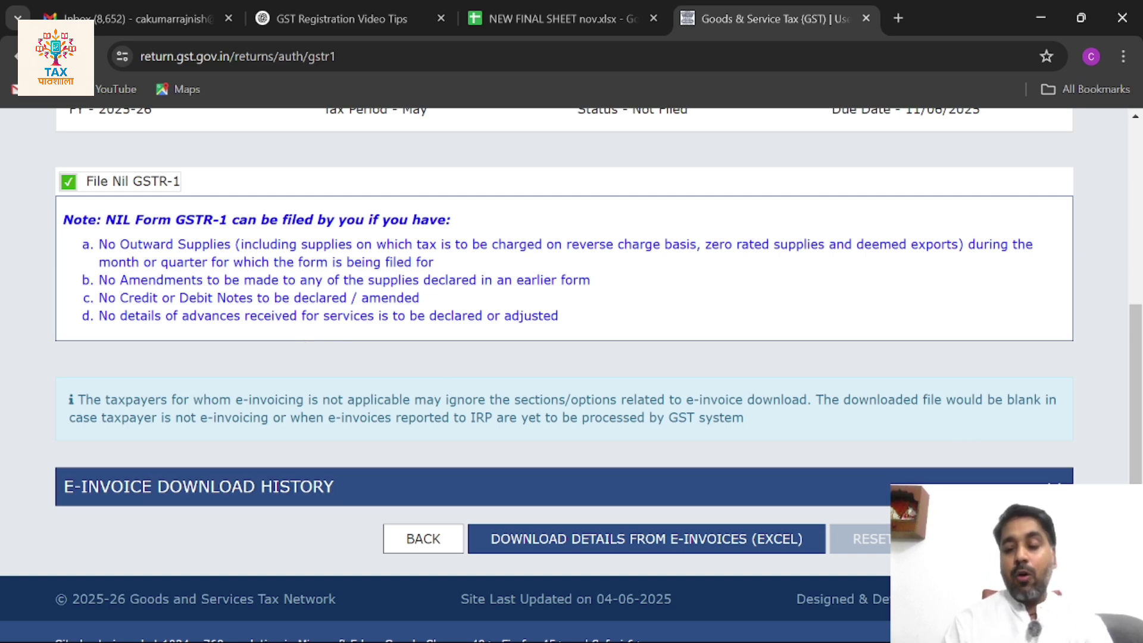
Affirm the declaration, pick the taxpayer as authorised signatory, and file with EVC.
click(275, 488)
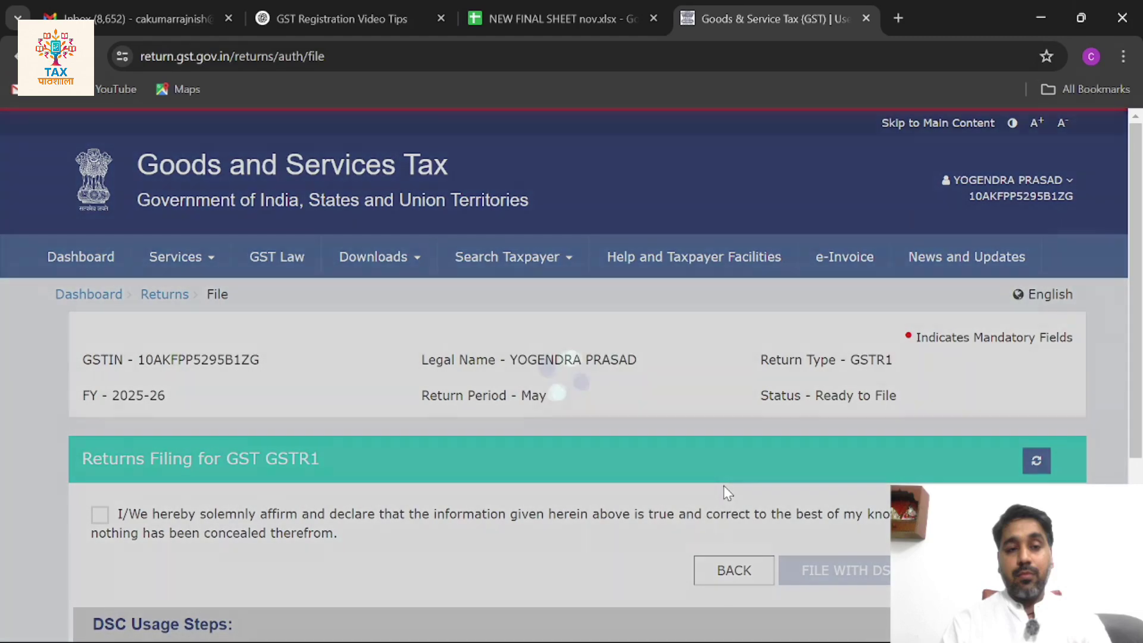
scroll(723, 493, down, 2)
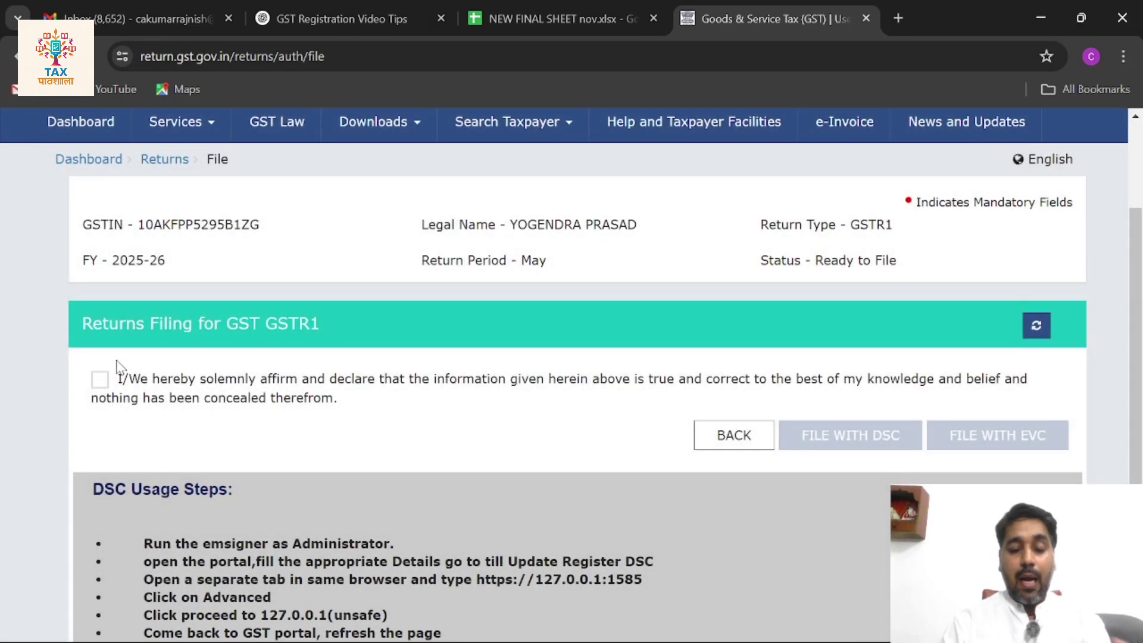
click(111, 381)
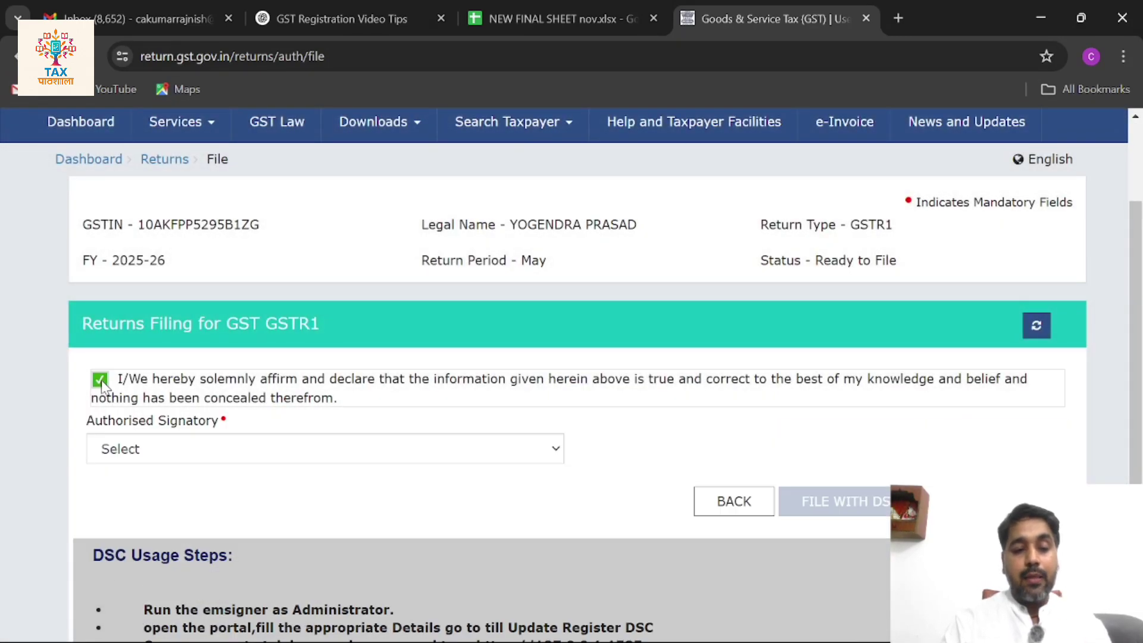
click(173, 450)
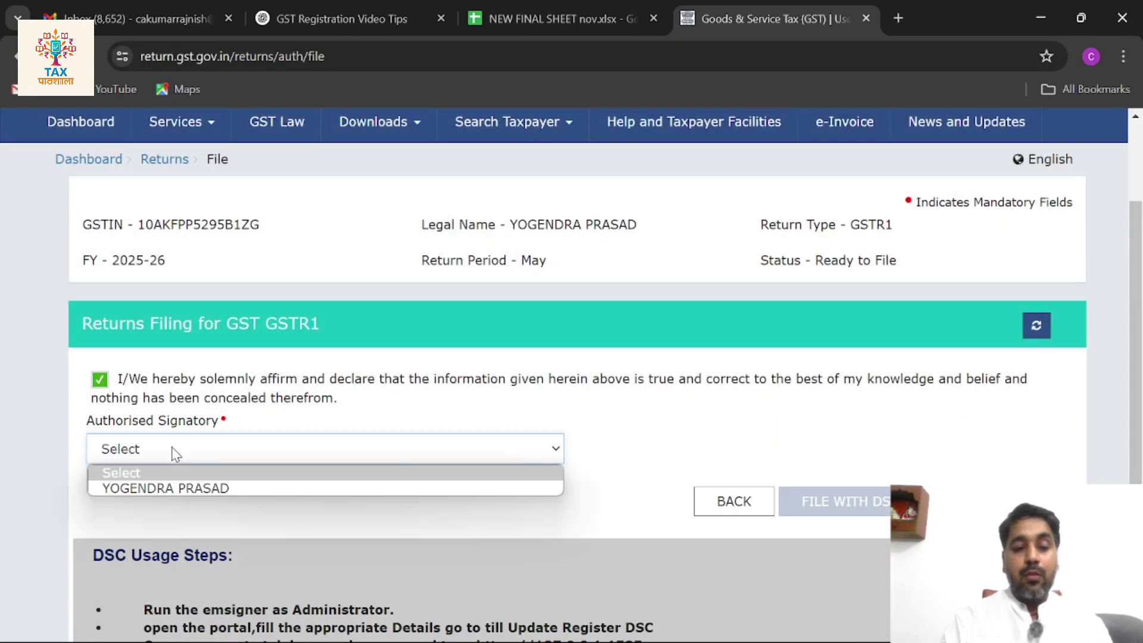
click(178, 489)
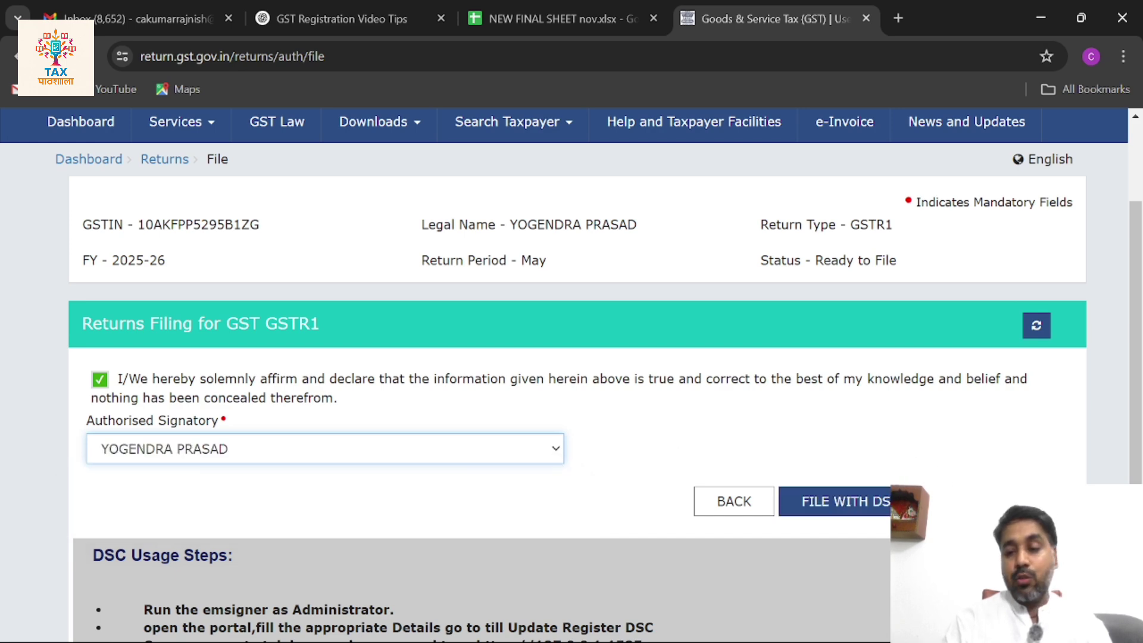
click(992, 501)
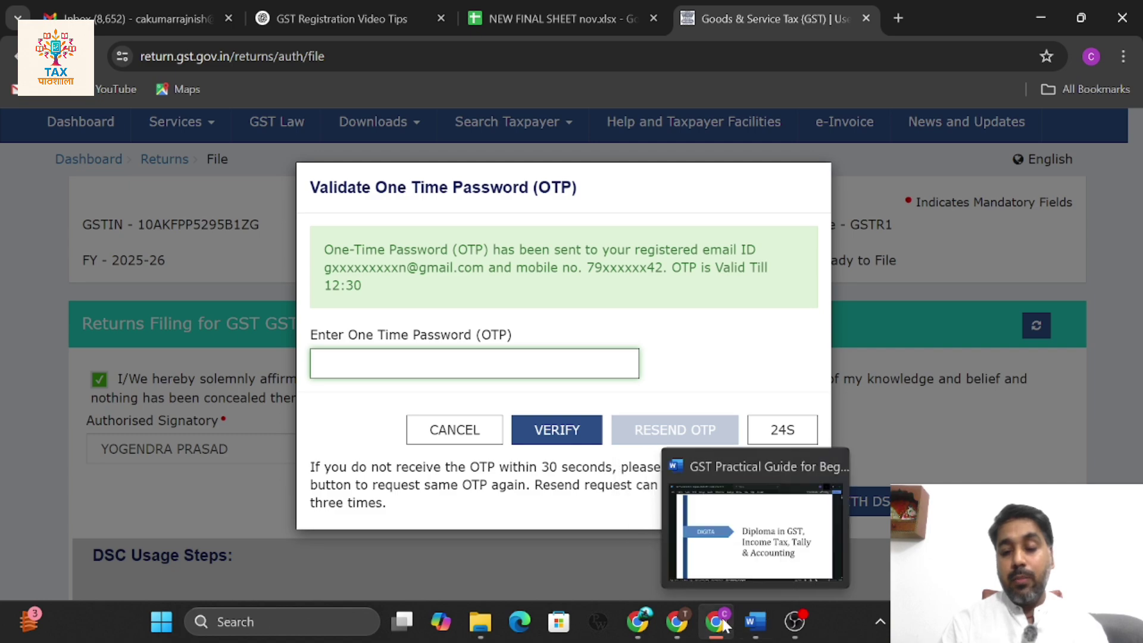
Minimize and restore Chrome, then cancel the OTP dialog to return to the filing page.
mouse_move(722, 624)
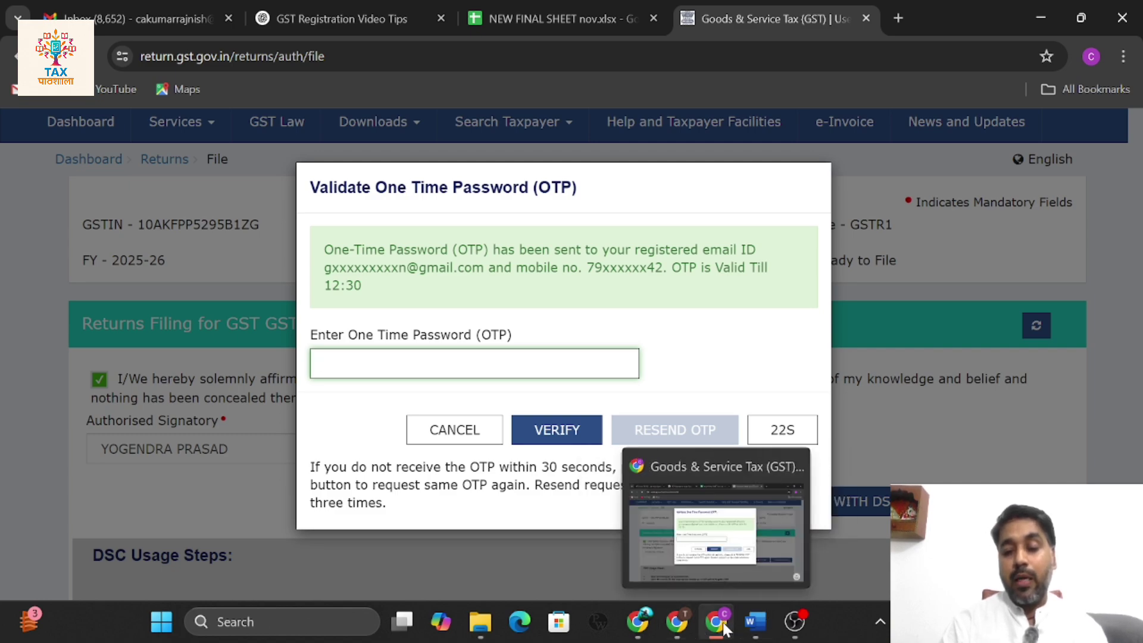
click(722, 624)
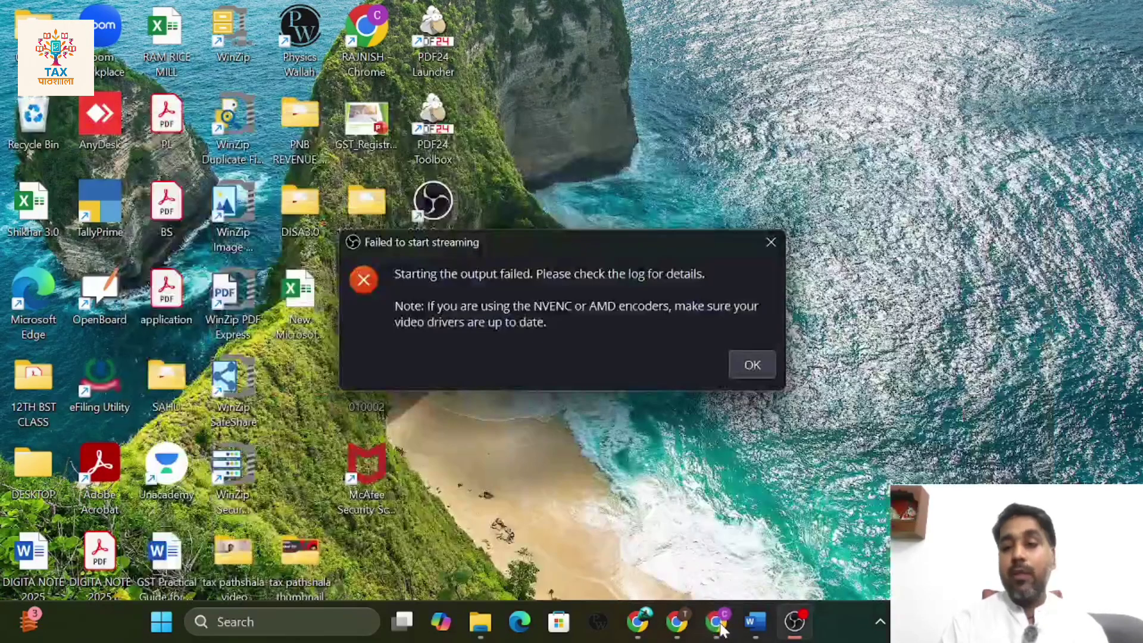
click(723, 625)
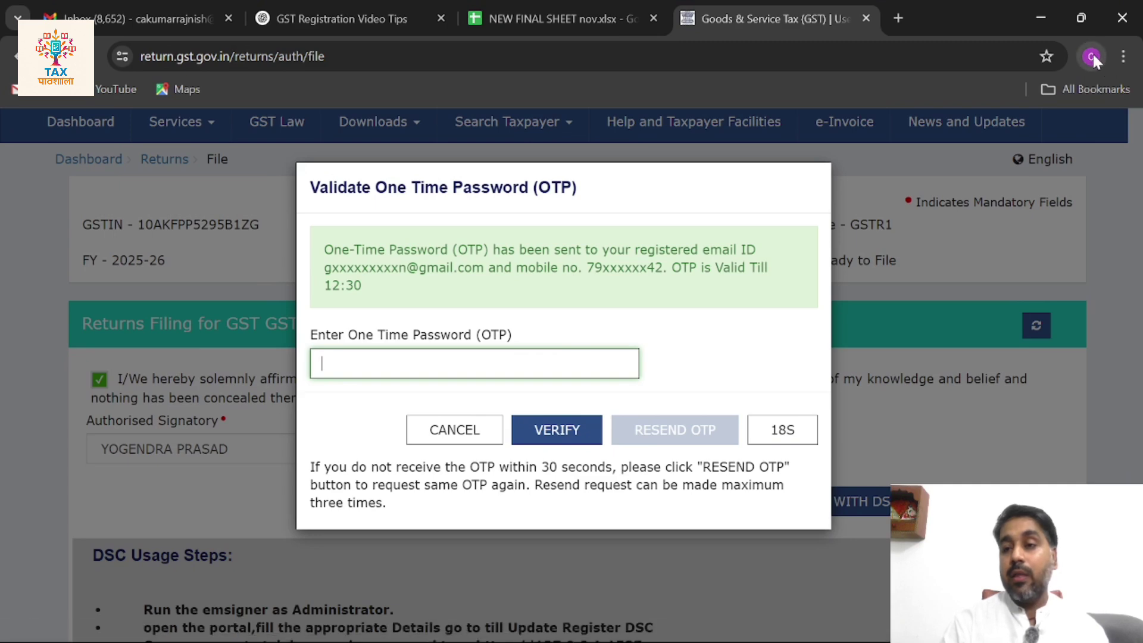
click(1093, 56)
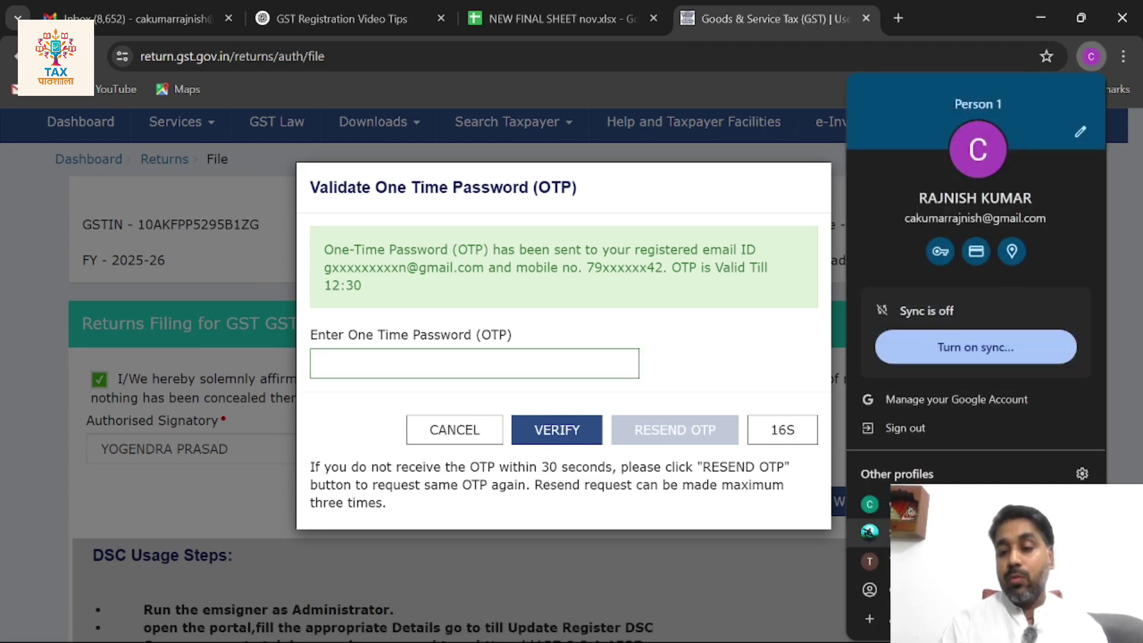
click(1120, 510)
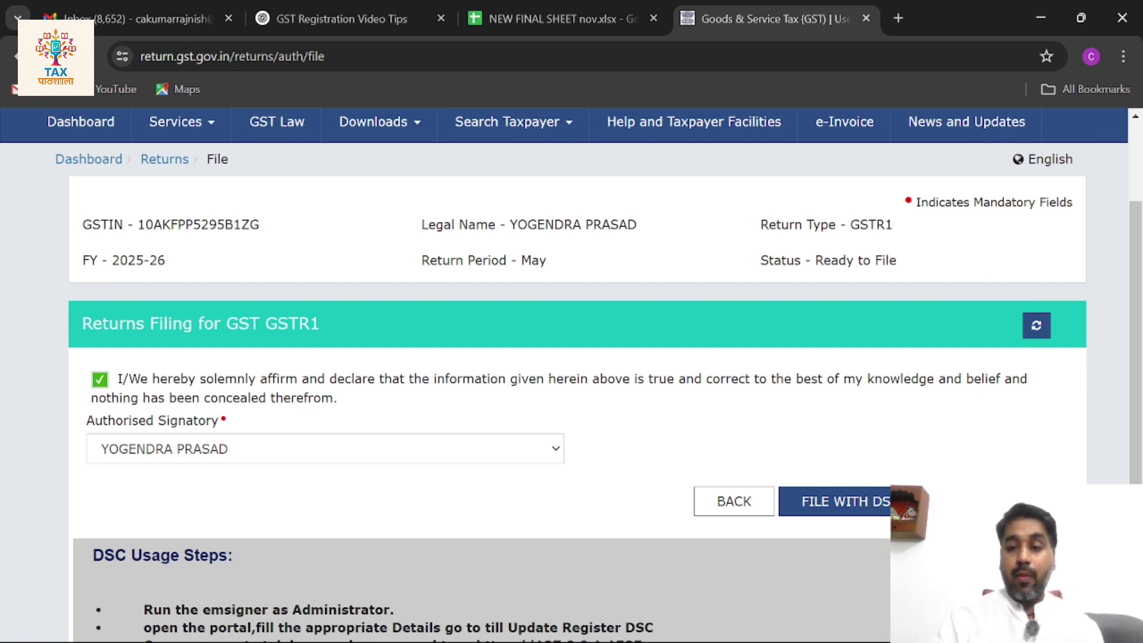
File with EVC again, enter the received OTP, and verify to file the return.
click(953, 501)
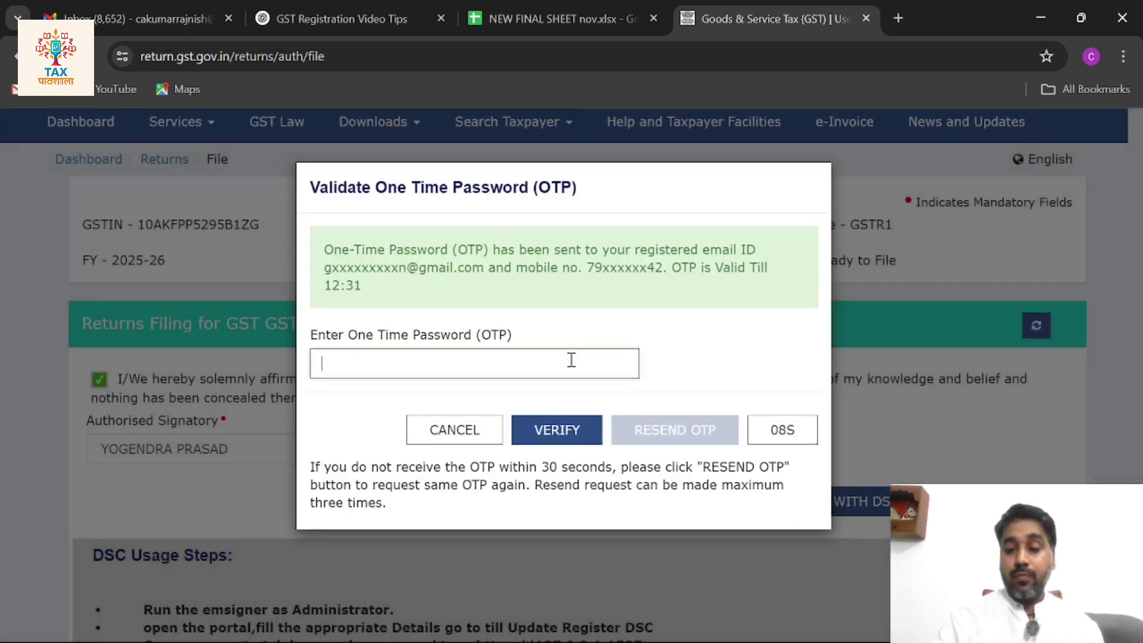
click(567, 361)
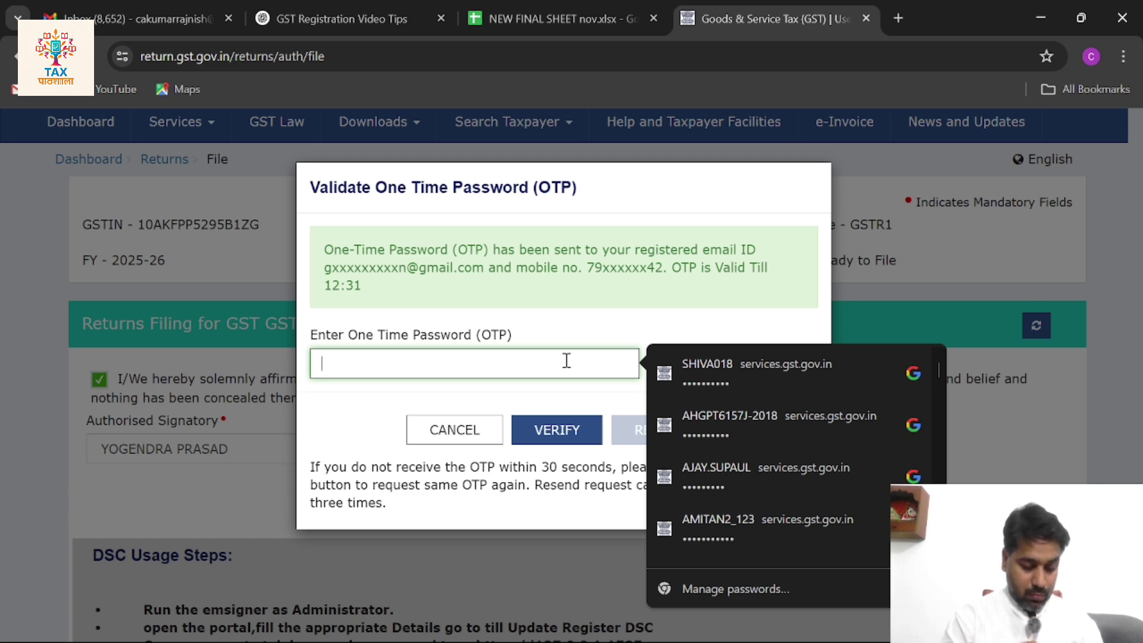
text(1)
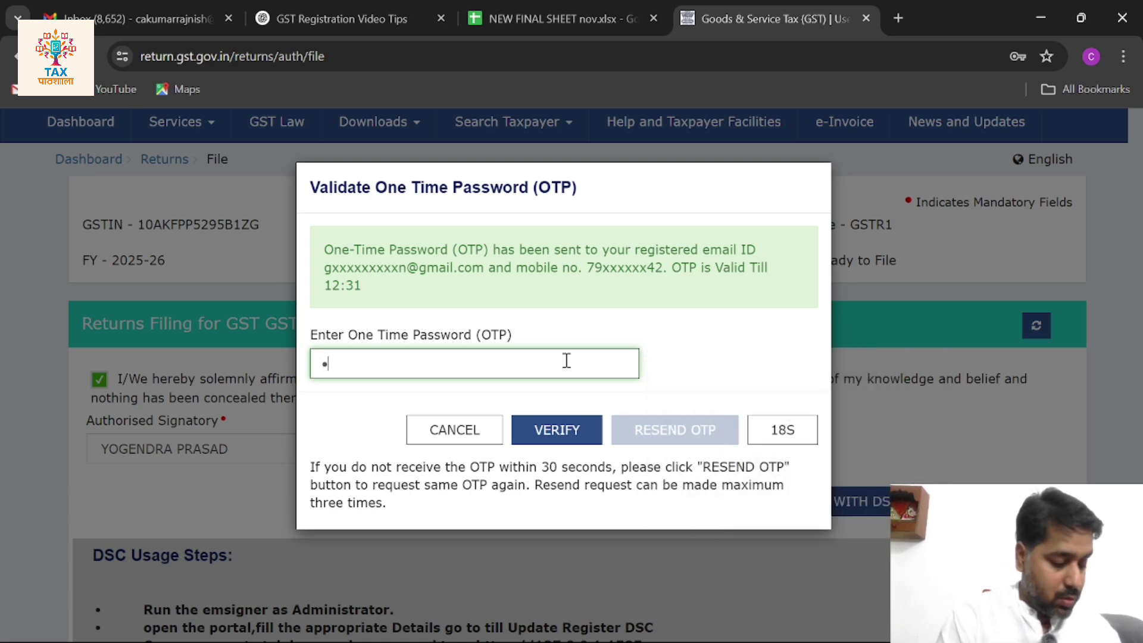
text(23)
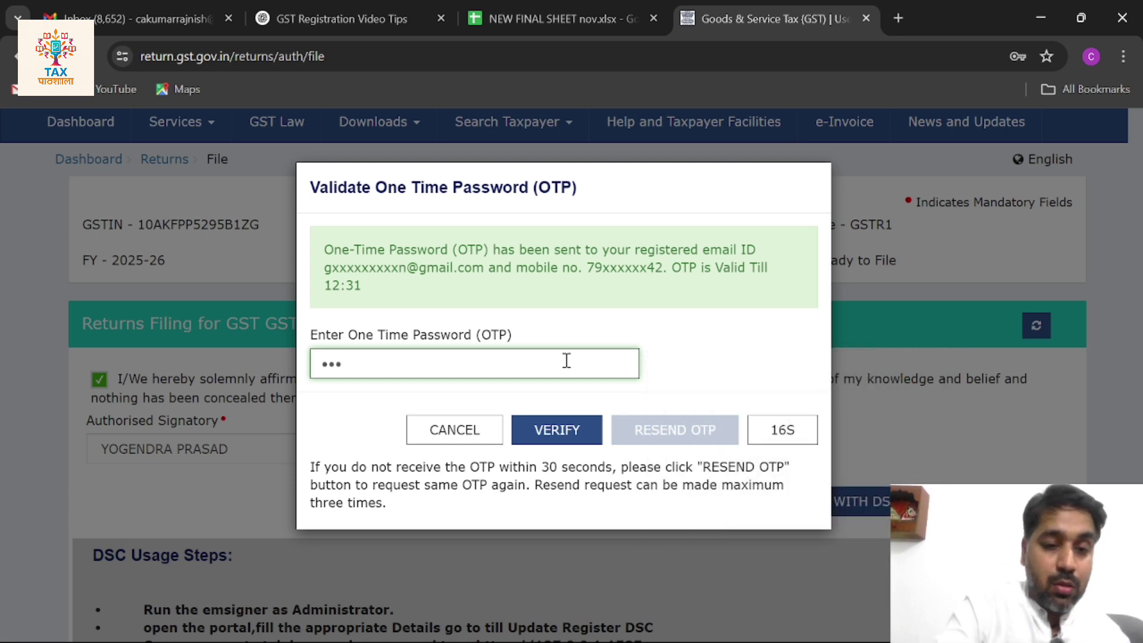
text(4)
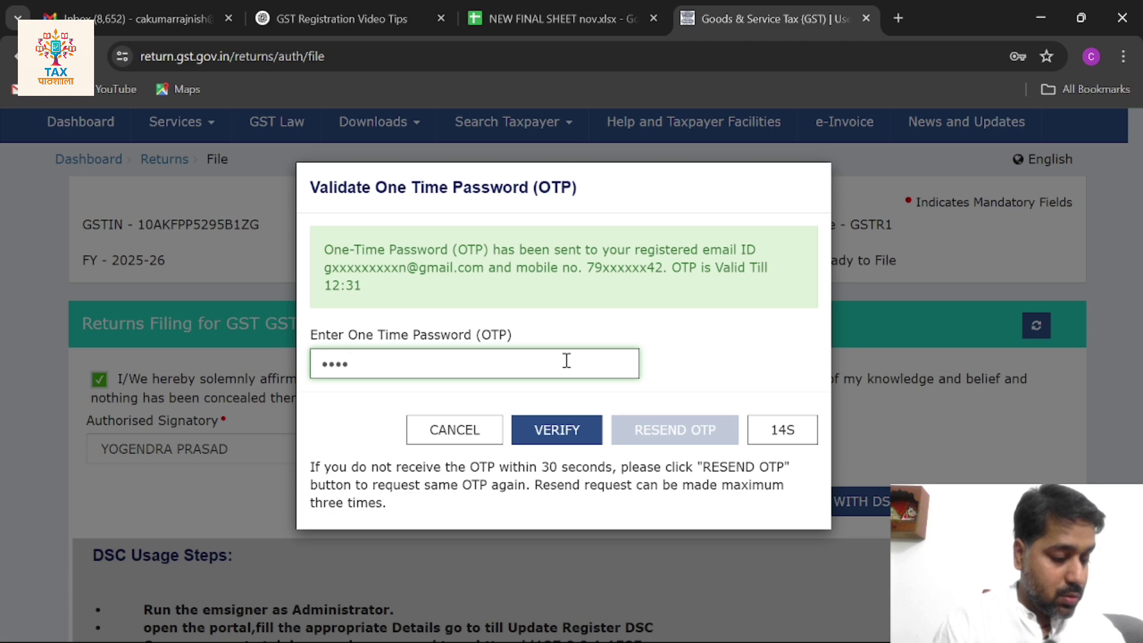
text(56)
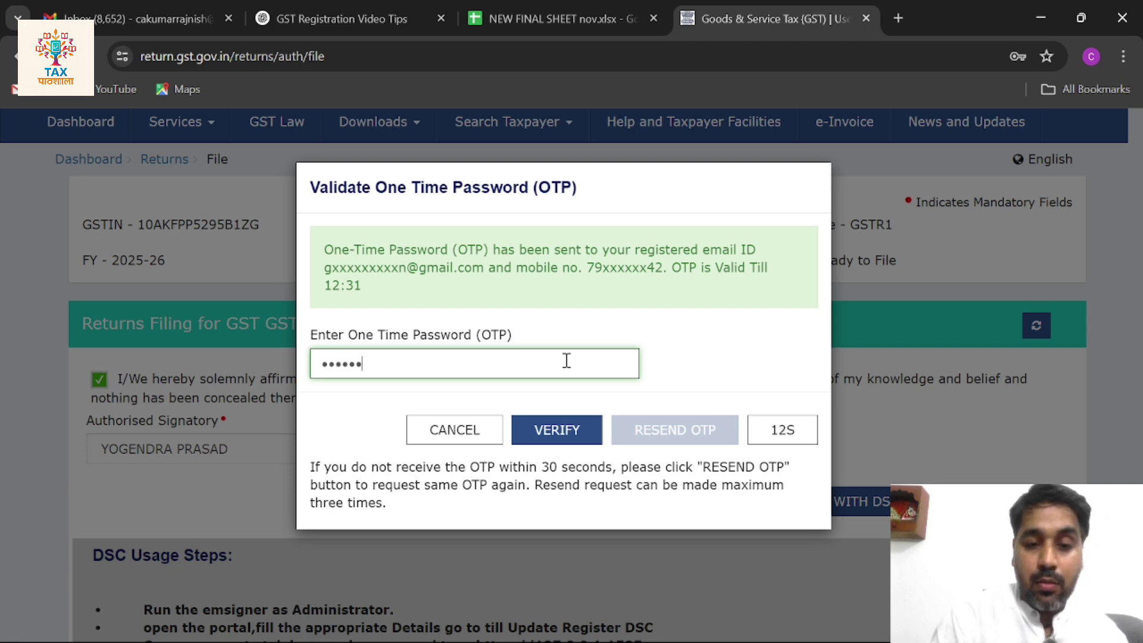
click(565, 440)
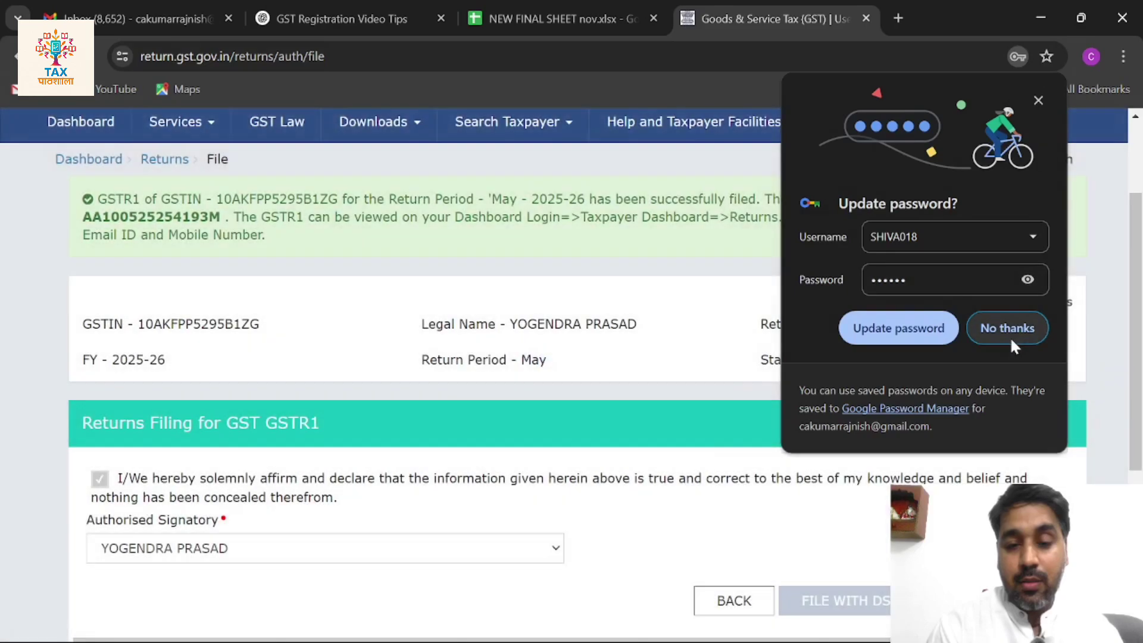
Decline Chrome's password save, go back, and reopen the Returns Dashboard from Services > Returns.
click(1010, 337)
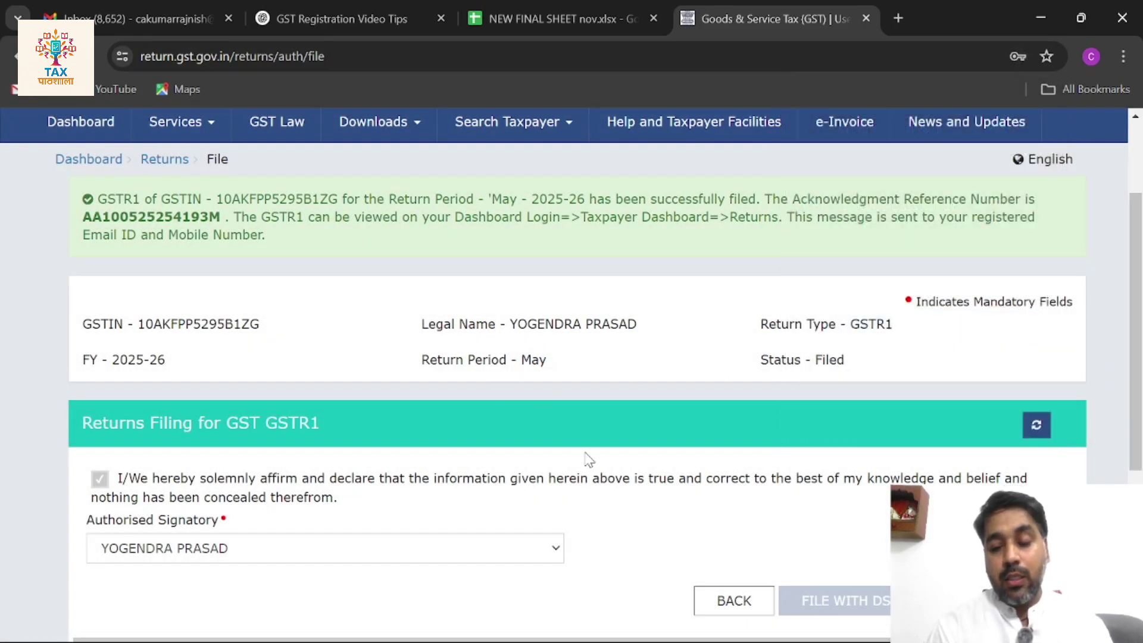
click(738, 601)
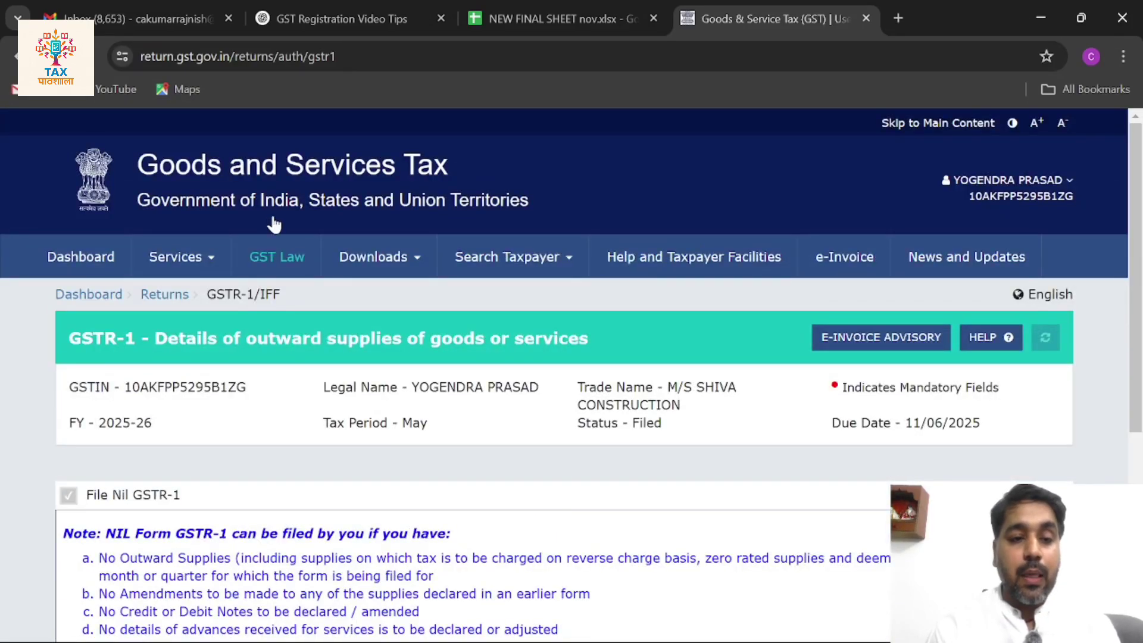
click(213, 262)
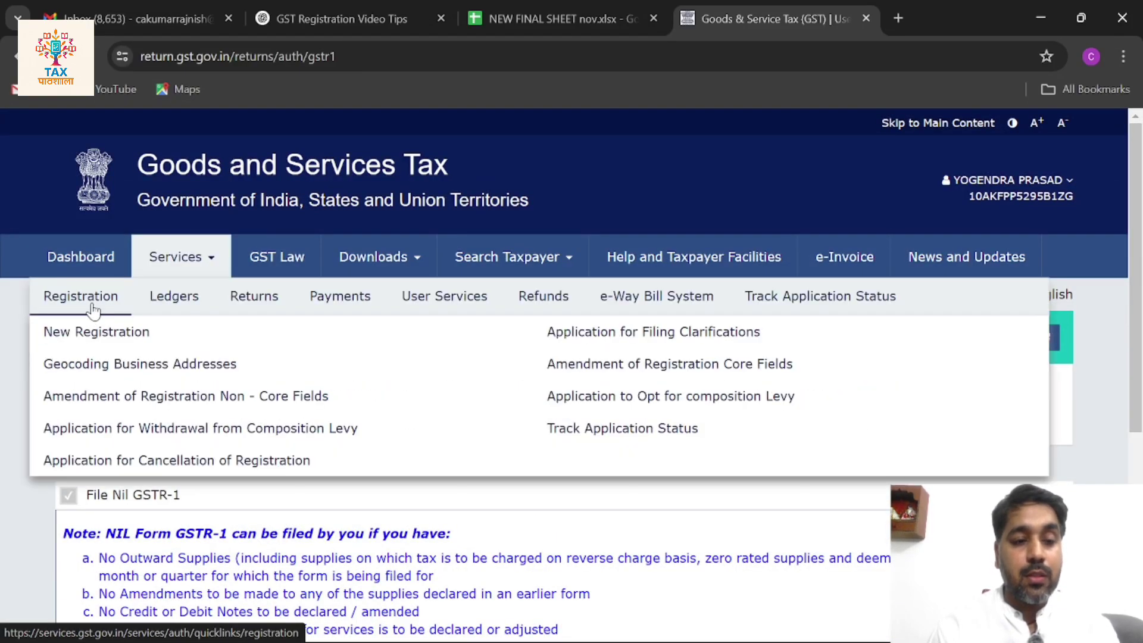
mouse_move(256, 298)
click(143, 331)
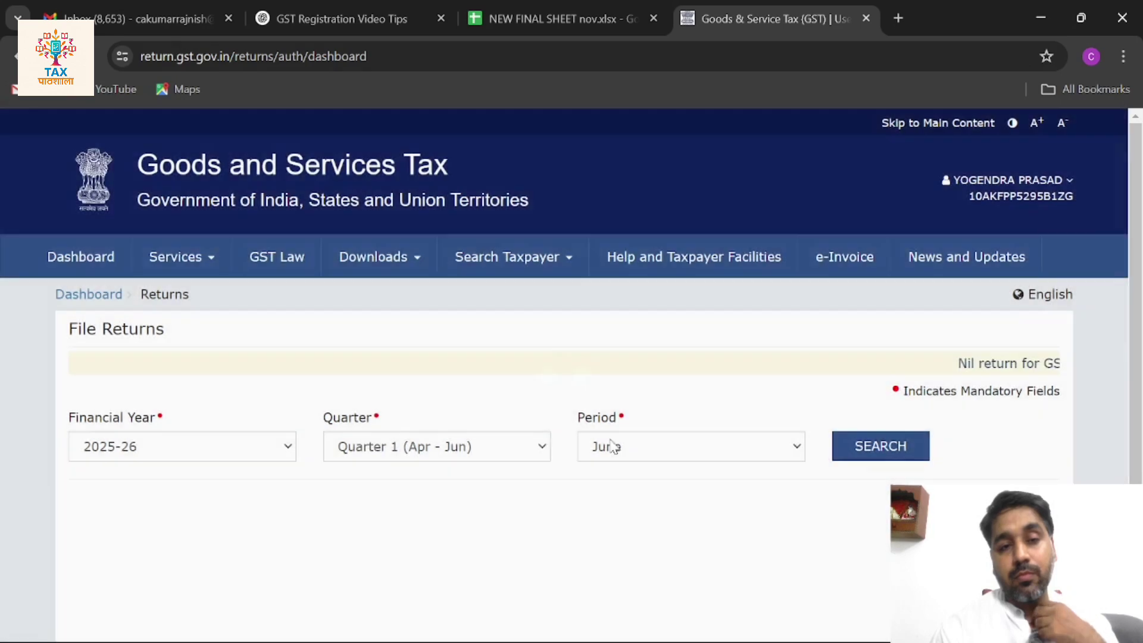
Search the May 2025-26 returns and check the GSTR-1 tile shows status Filed.
click(619, 447)
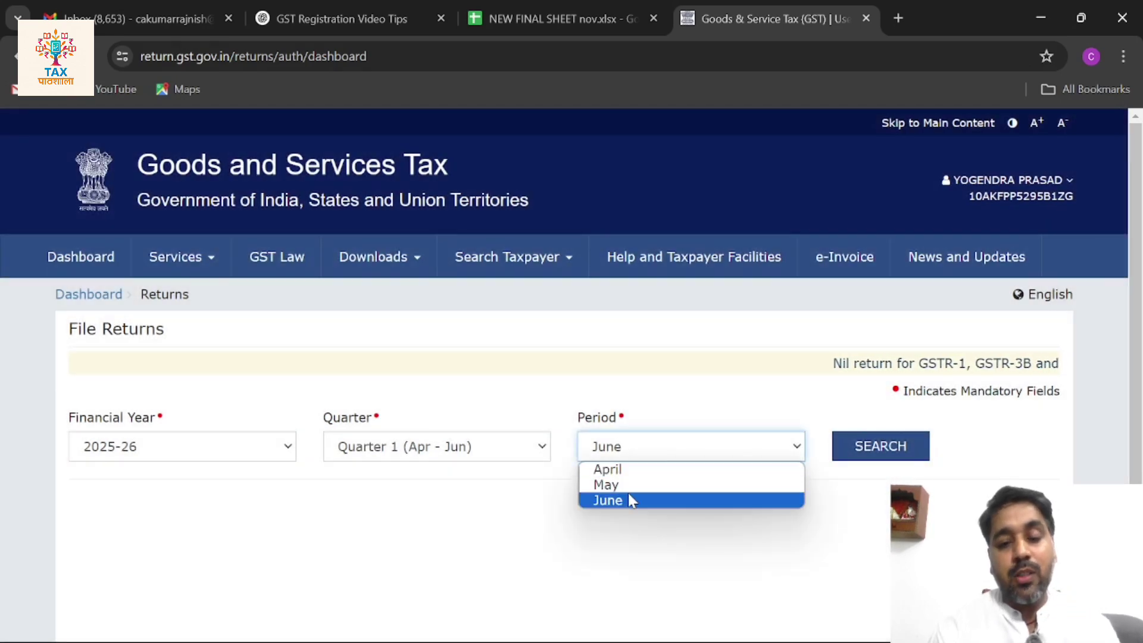
click(648, 487)
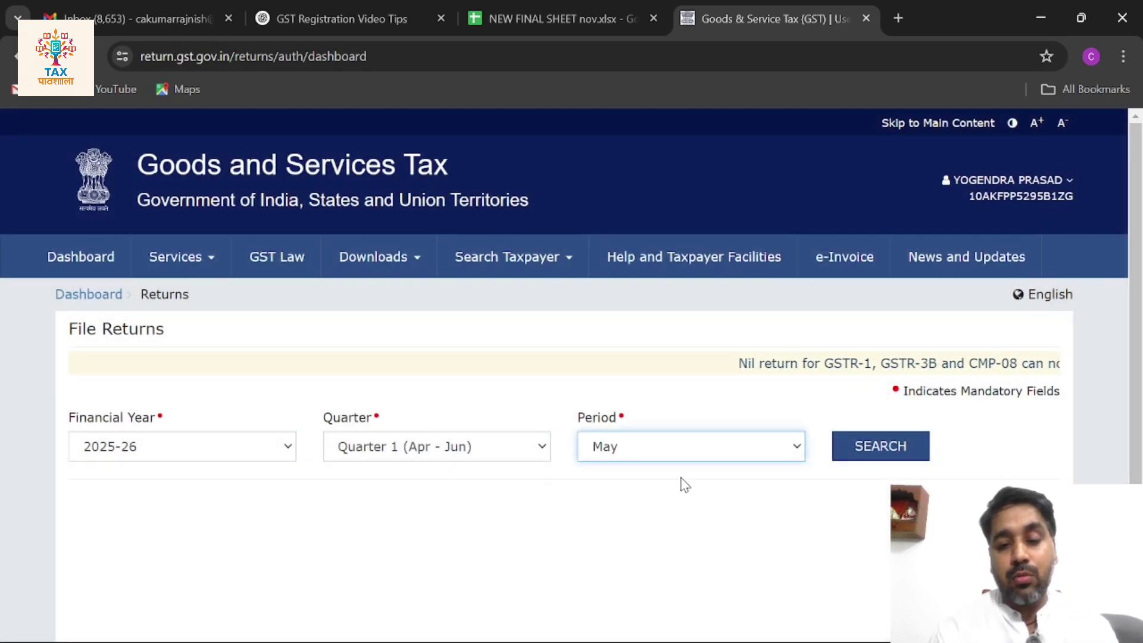
click(877, 451)
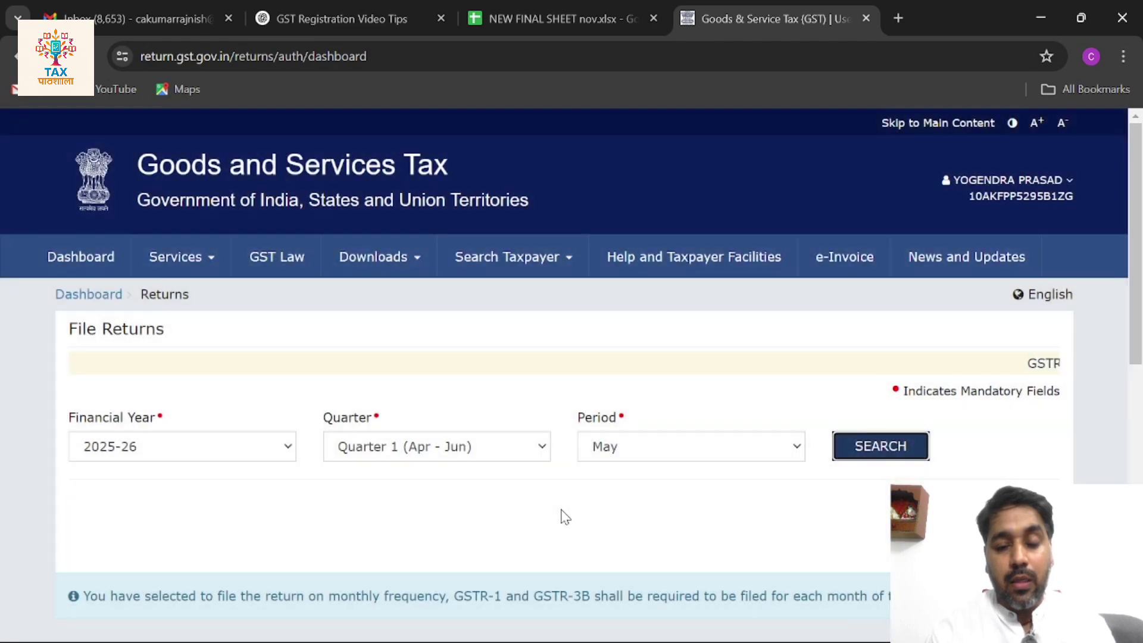
scroll(562, 515, down, 4)
scroll(562, 516, down, 3)
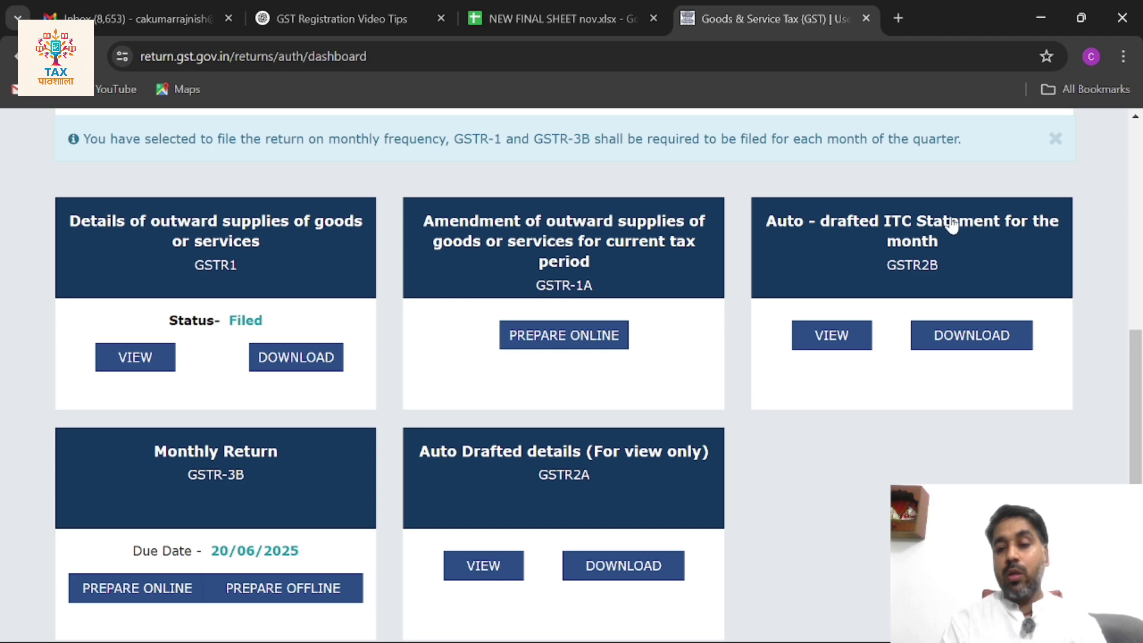
scroll(758, 375, up, 3)
scroll(759, 369, up, 5)
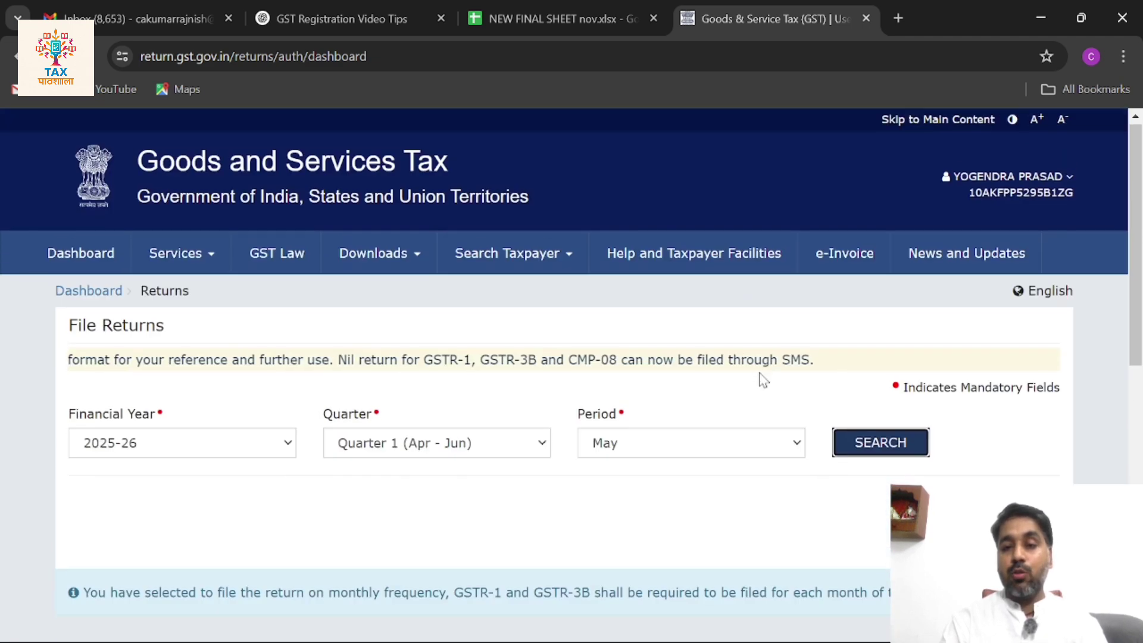